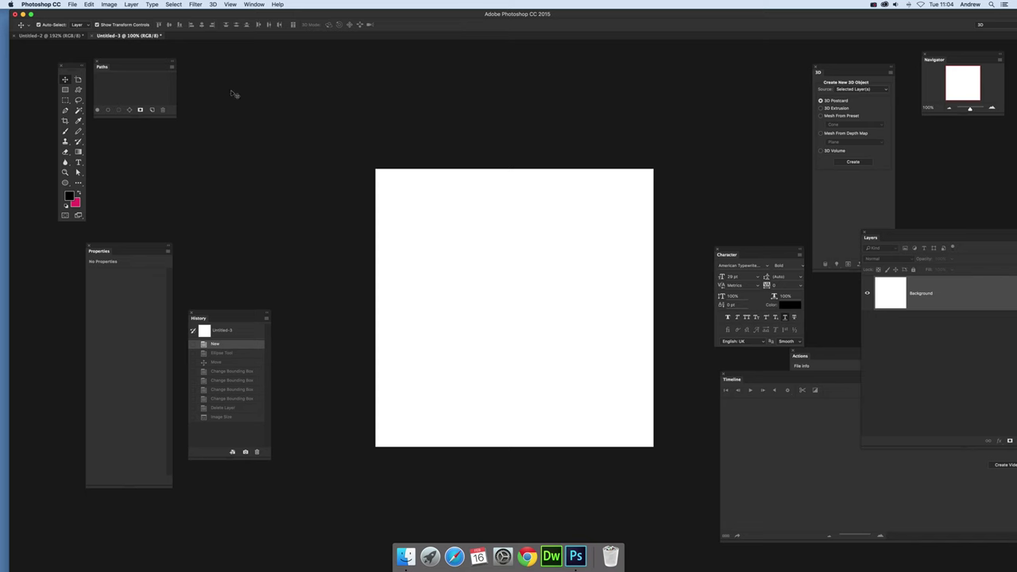
# Draw a black ellipse near the centre of the canvas
pyautogui.click(66, 184)
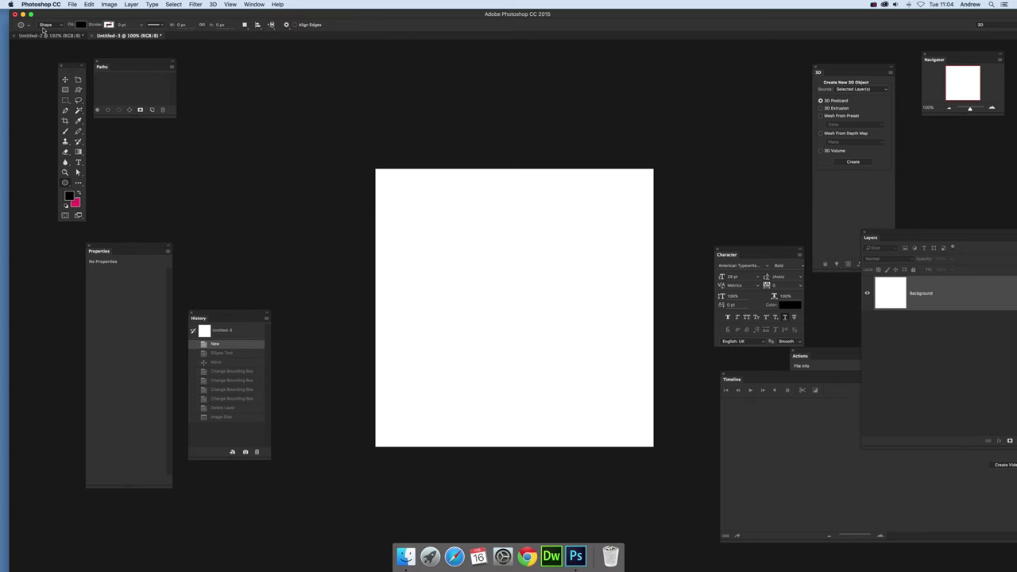
pyautogui.click(67, 185)
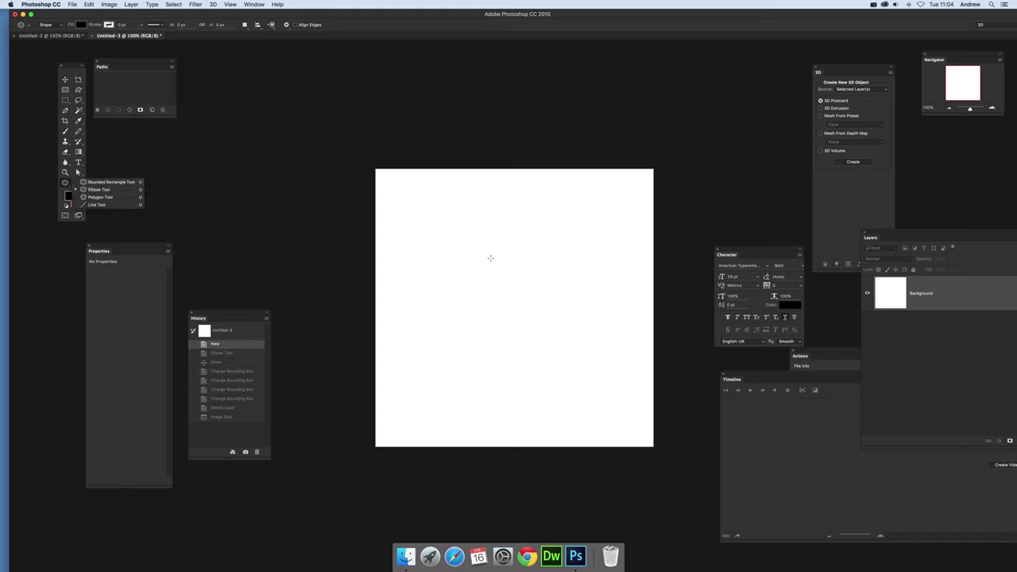
pyautogui.click(511, 299)
pyautogui.moveTo(429, 215); pyautogui.dragTo(585, 367)
# Size the circle to 1400 × 1400 px at X 0, Y 0, and delete the Background layer
pyautogui.click(67, 81)
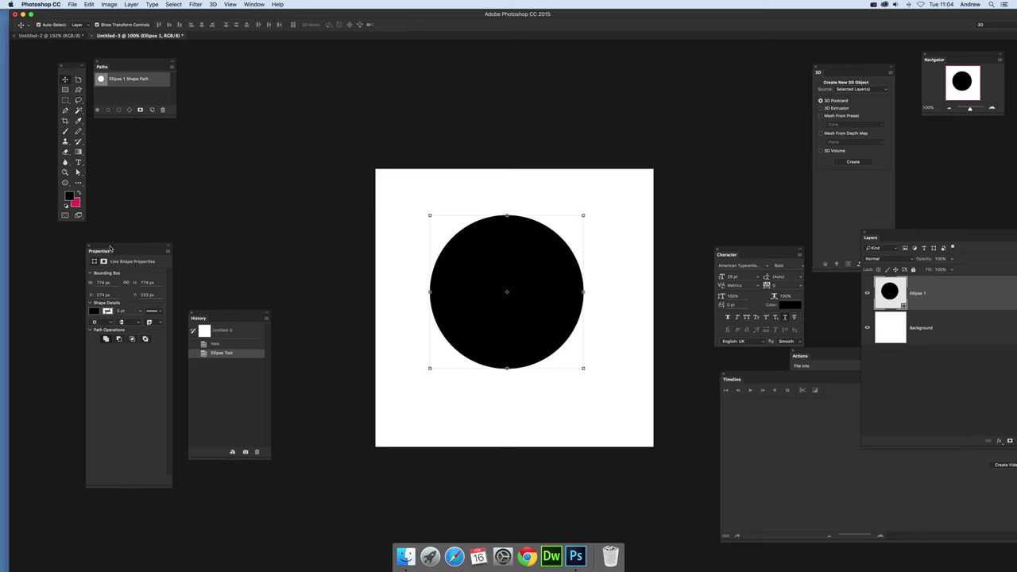
pyautogui.moveTo(110, 249); pyautogui.dragTo(98, 264)
pyautogui.click(89, 298)
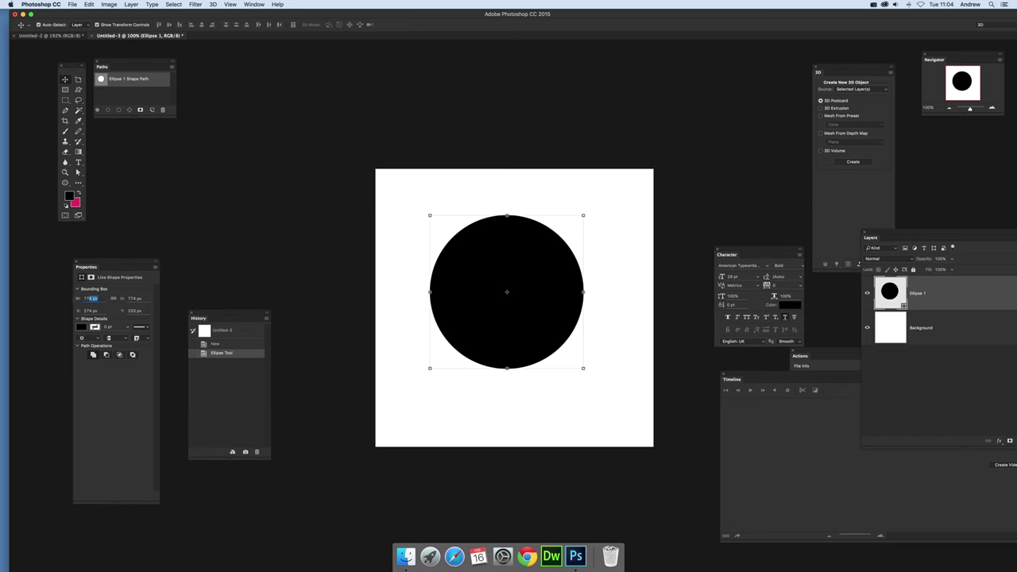
pyautogui.write('5')
pyautogui.write('400')
pyautogui.press('Tab')
pyautogui.write('6400')
pyautogui.press('Tab')
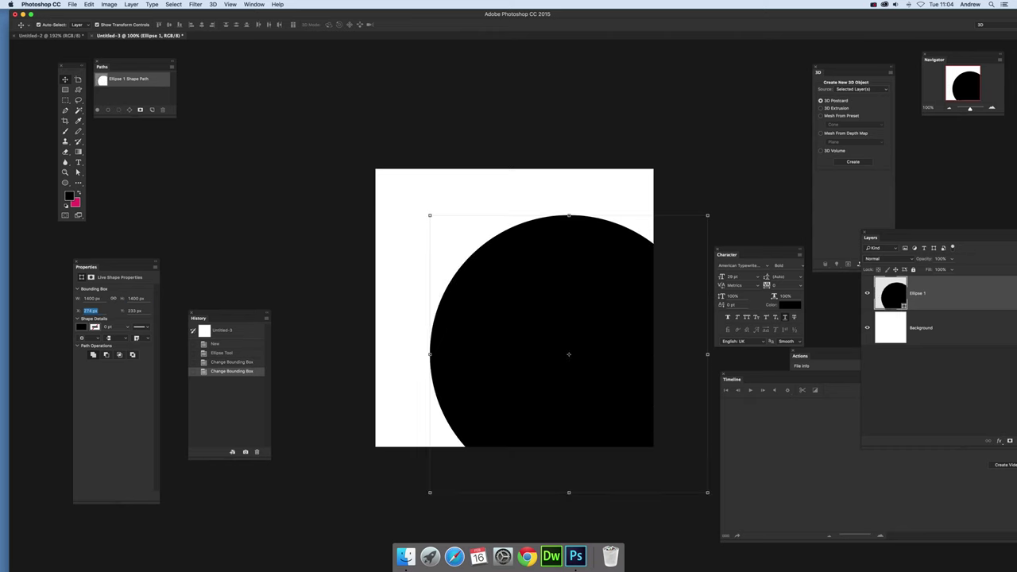
pyautogui.write('0')
pyautogui.press('Tab')
pyautogui.write('0')
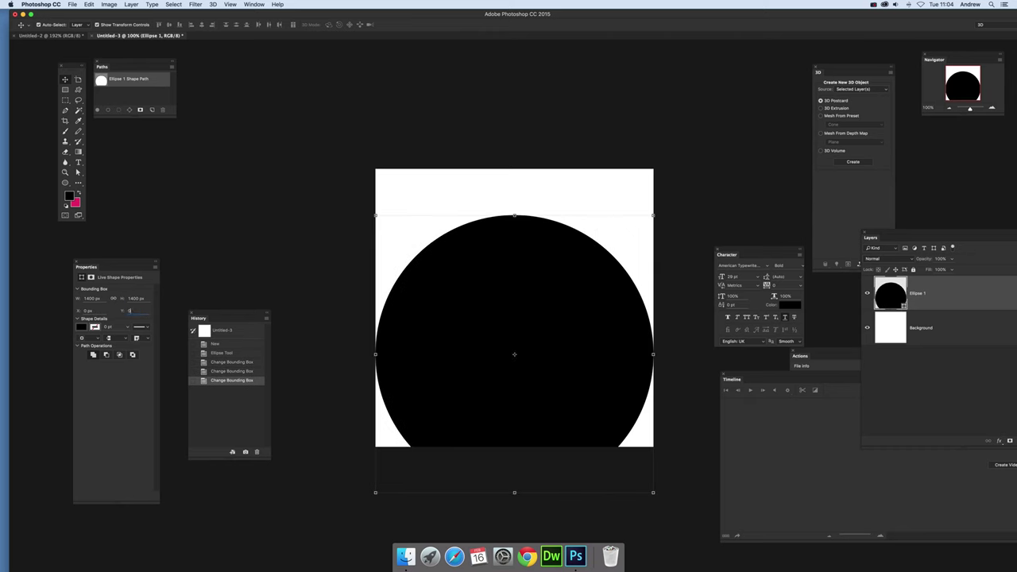
pyautogui.press('Tab')
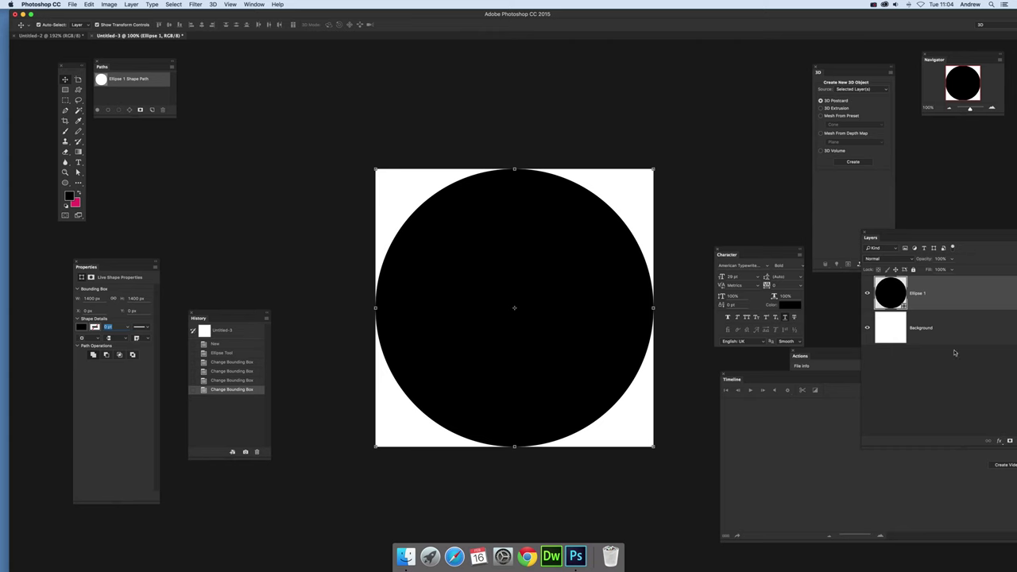
pyautogui.click(950, 334)
pyautogui.press('Delete')
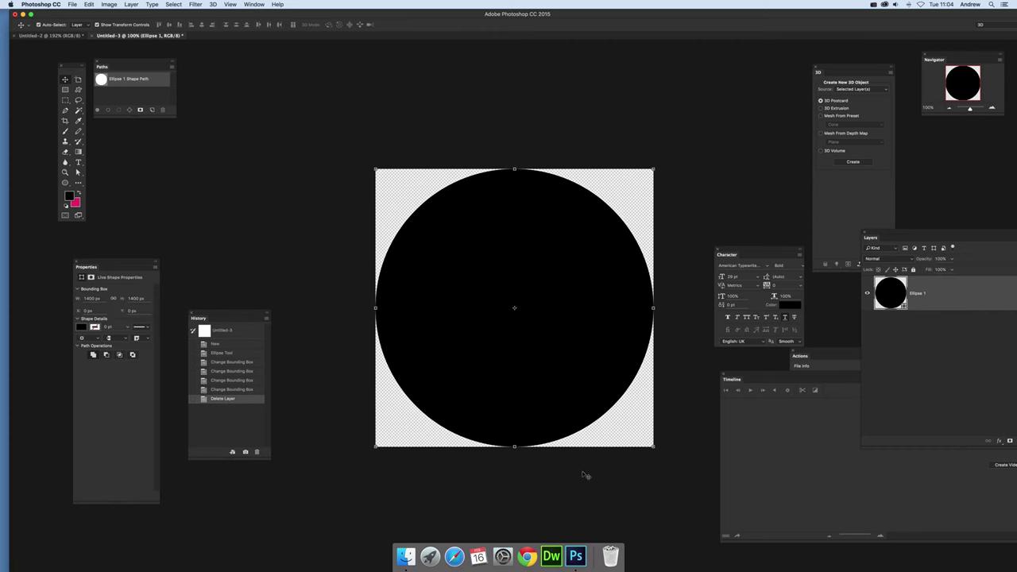
# Resize the image to 100 px wide with Image Size
pyautogui.click(90, 5)
pyautogui.moveTo(108, 5)
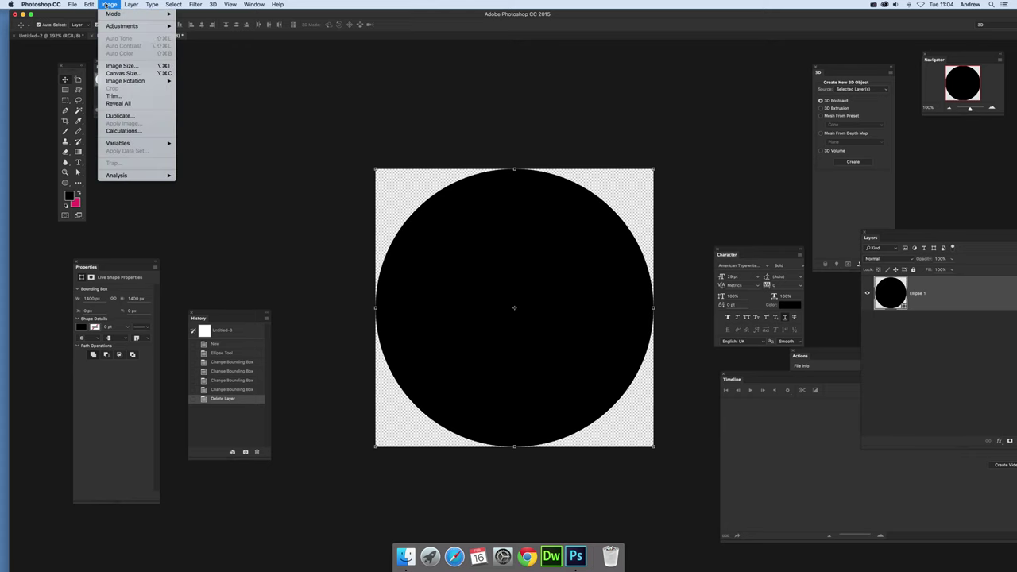
pyautogui.click(121, 65)
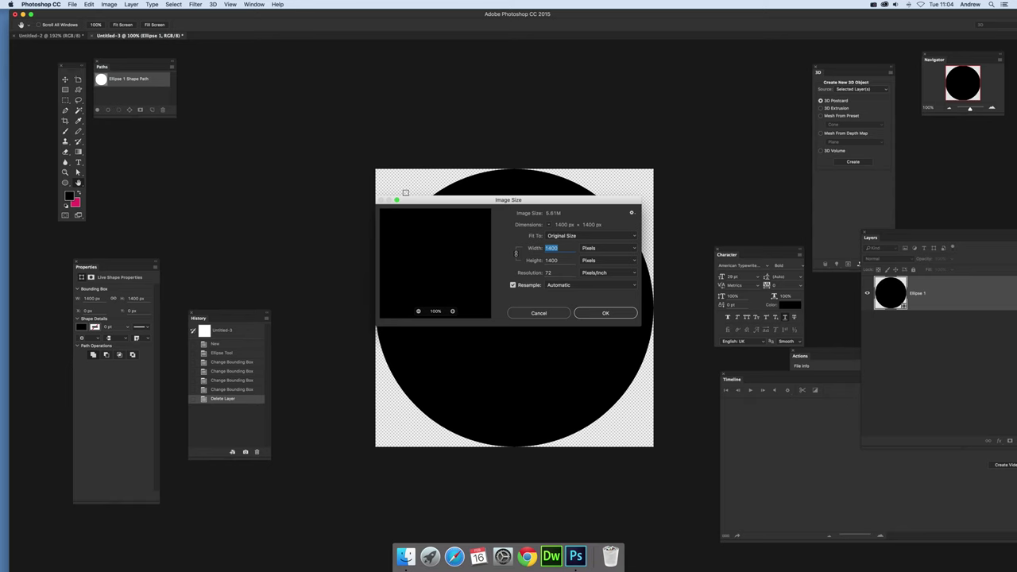
pyautogui.write('100')
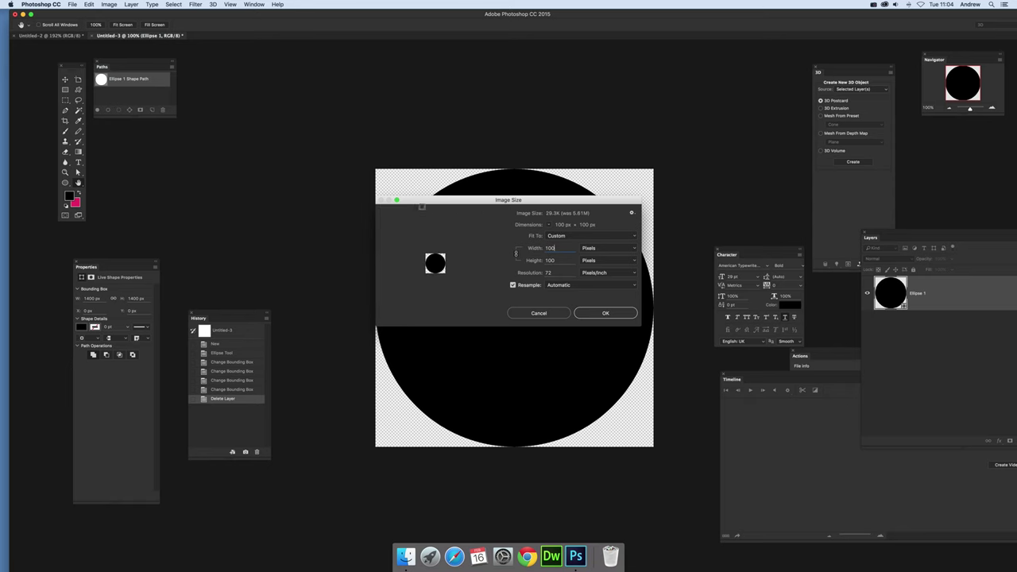
pyautogui.click(612, 314)
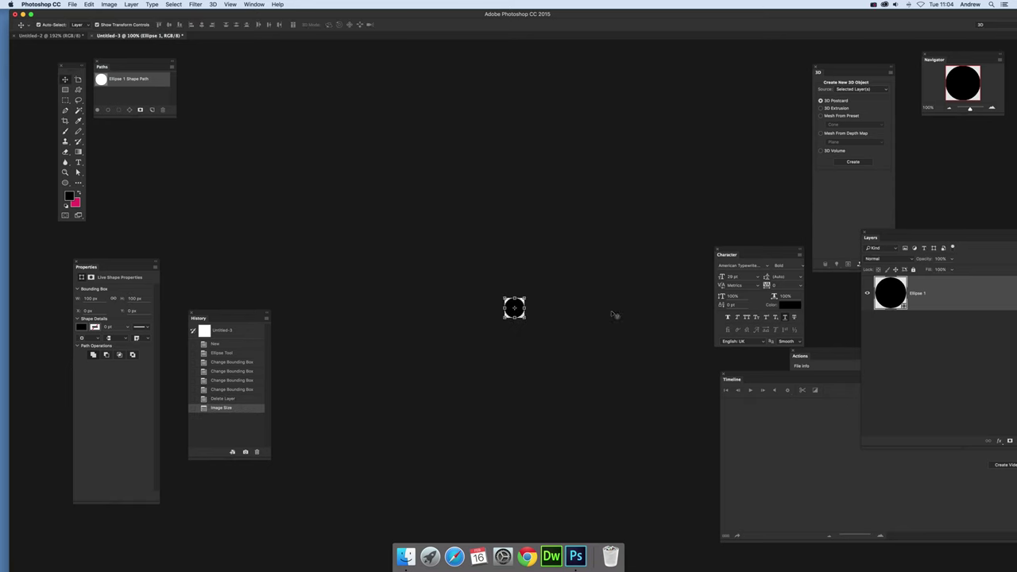
# Define the 100 px circle image as a new pattern
pyautogui.click(89, 4)
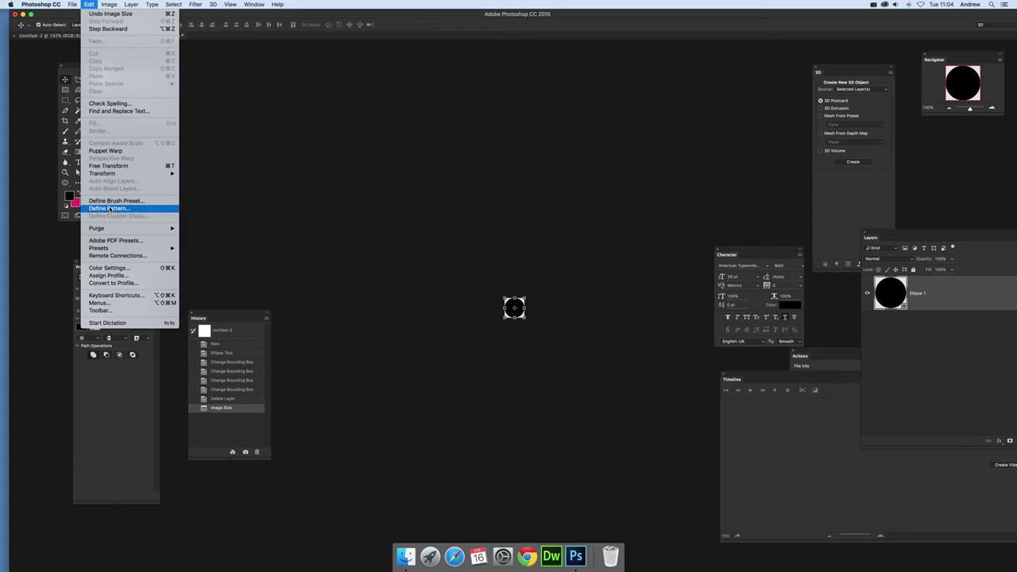
pyautogui.click(109, 209)
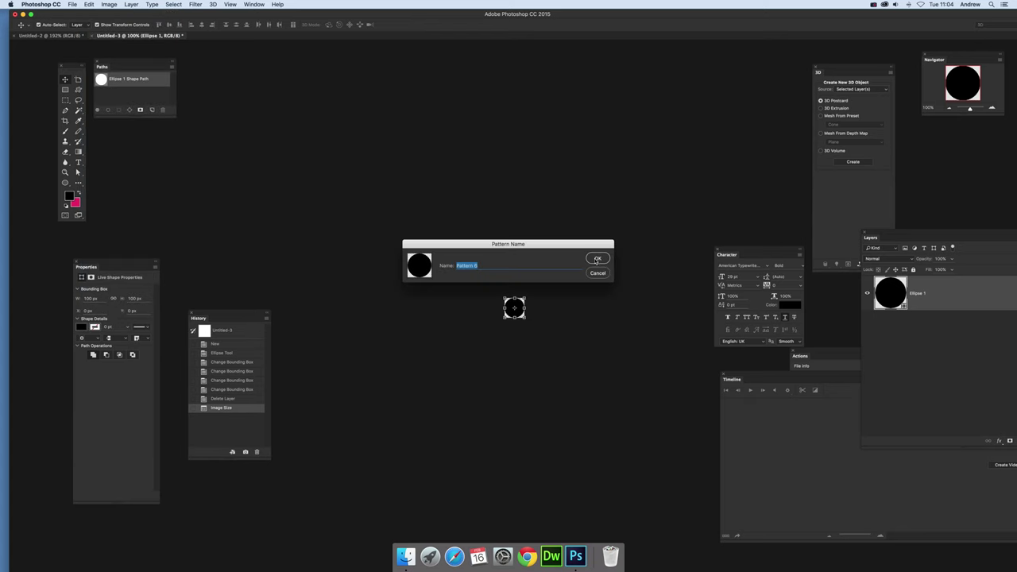
pyautogui.click(598, 260)
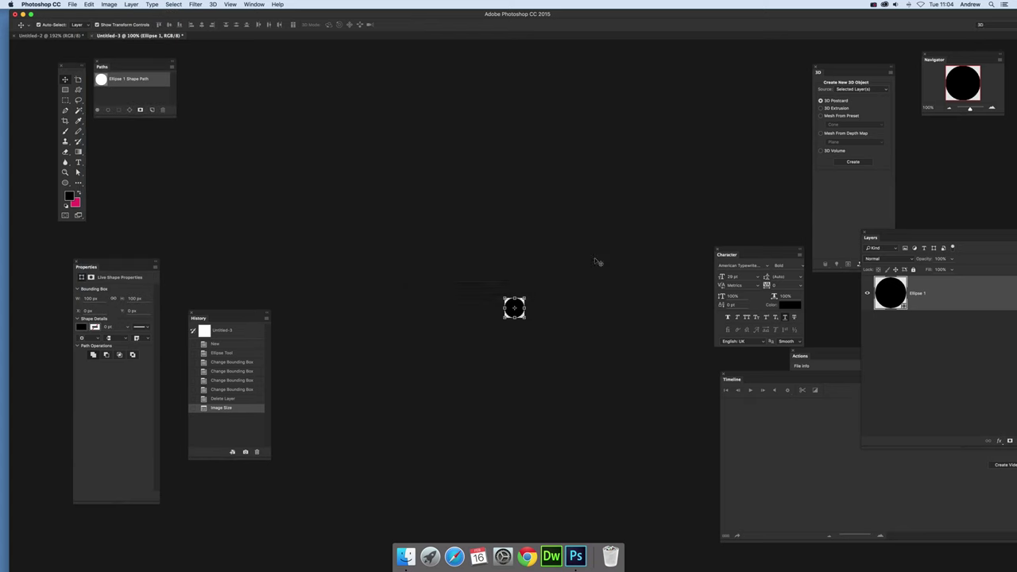
# In Untitled-2, open Edit > Fill and choose the black circle as the pattern
pyautogui.click(56, 37)
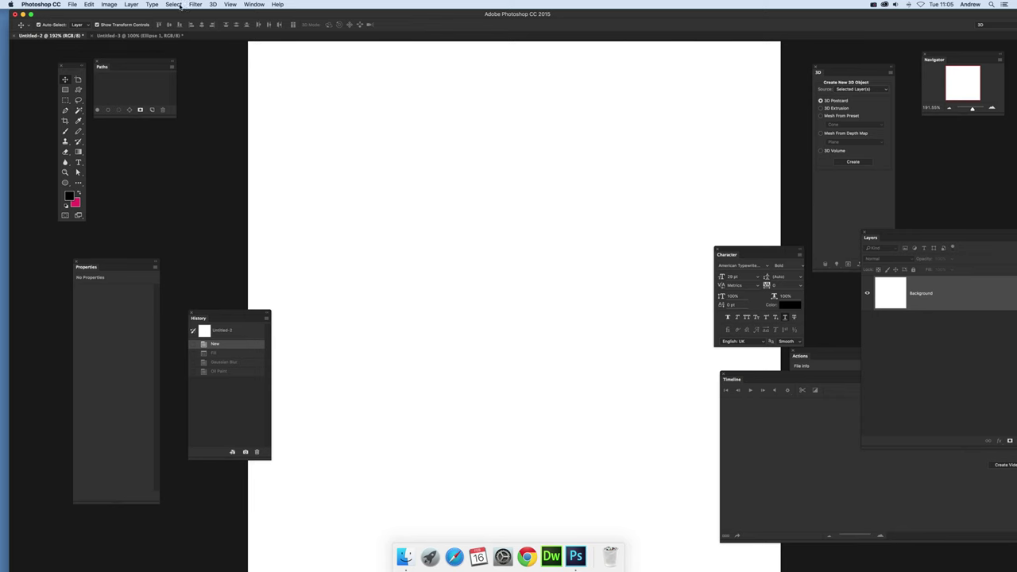
pyautogui.click(90, 4)
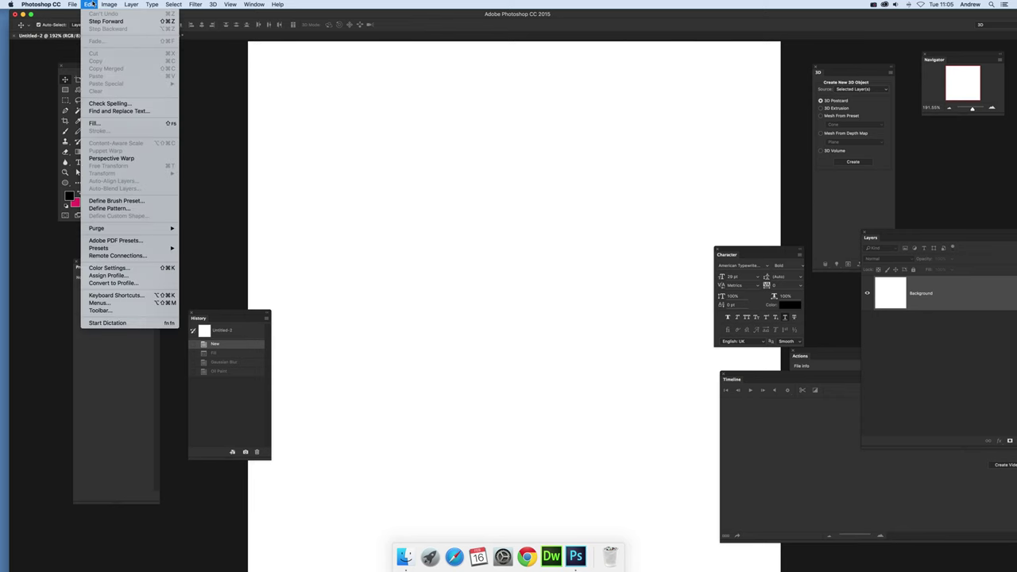
pyautogui.click(111, 124)
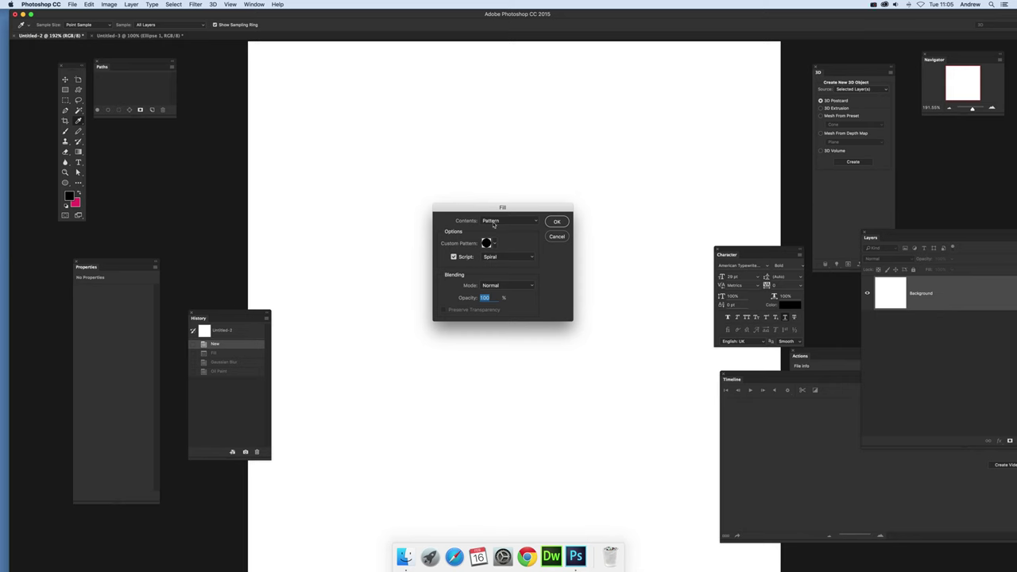
pyautogui.click(494, 243)
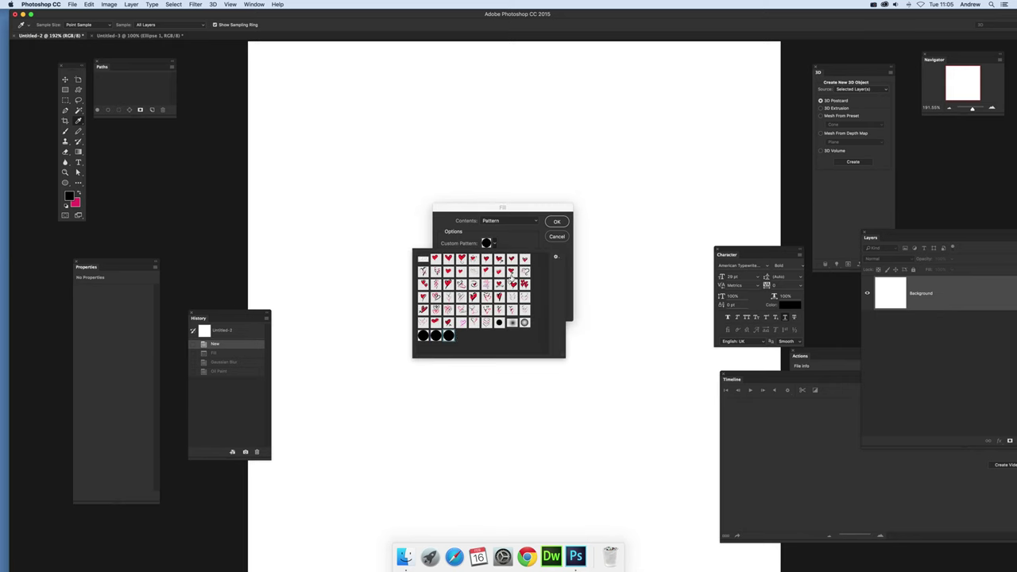
pyautogui.click(489, 210)
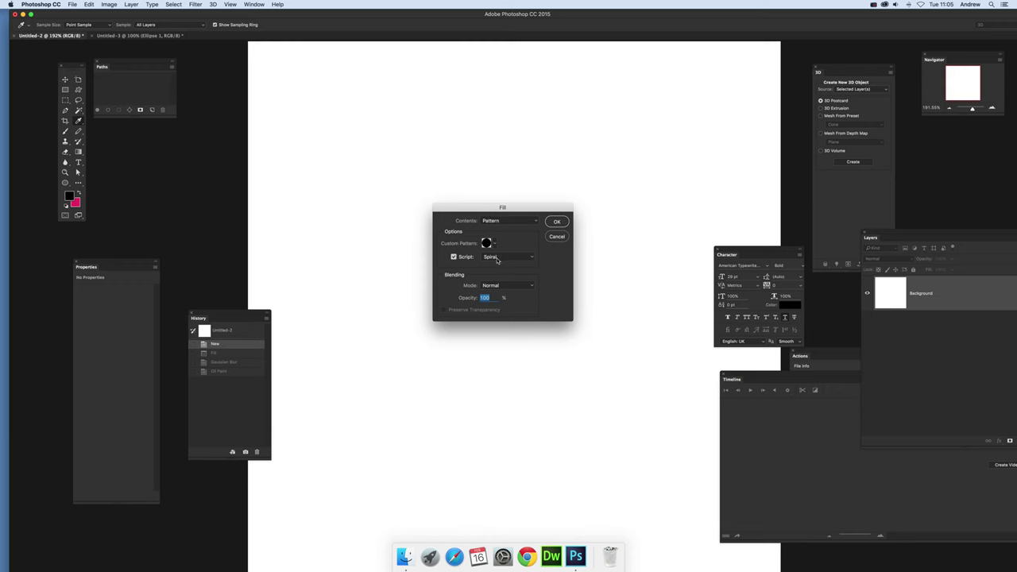
# Run the Spiral script with 18 px ring spacing and -6 pattern spacing
pyautogui.click(557, 222)
pyautogui.moveTo(438, 220); pyautogui.dragTo(490, 169)
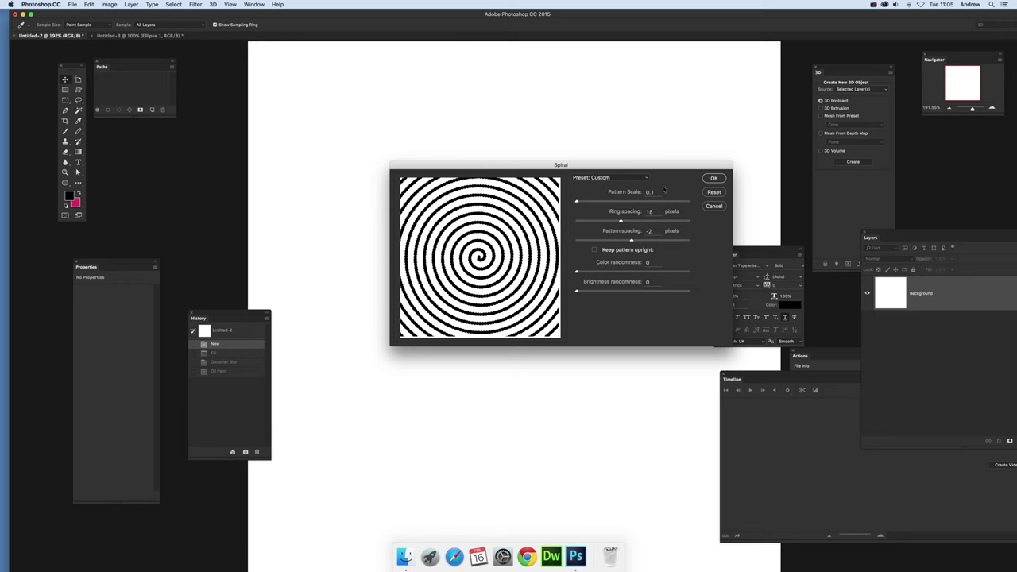
pyautogui.press('Down')
pyautogui.press('Down')
pyautogui.doubleClick(650, 230)
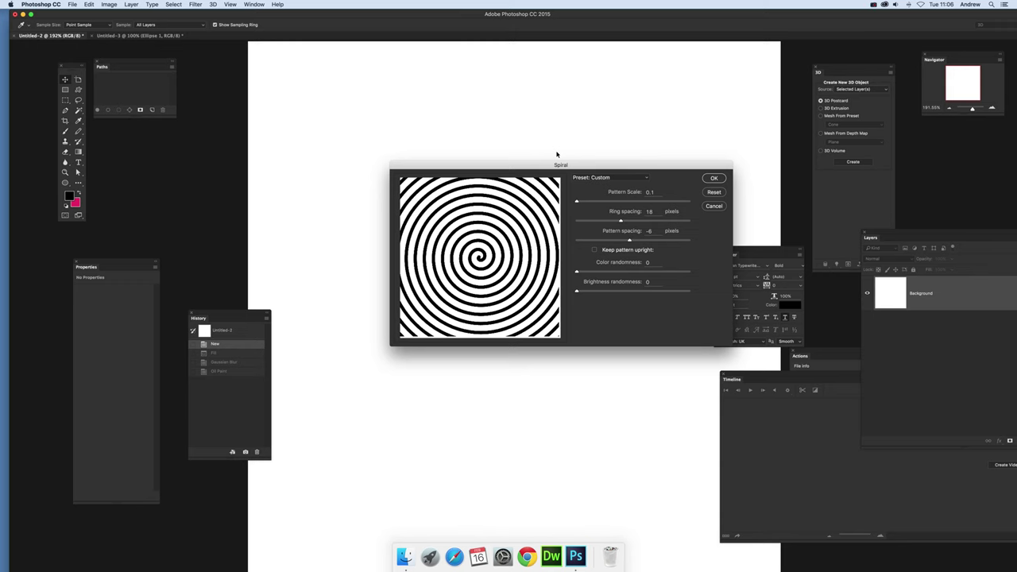
pyautogui.click(716, 179)
pyautogui.click(715, 178)
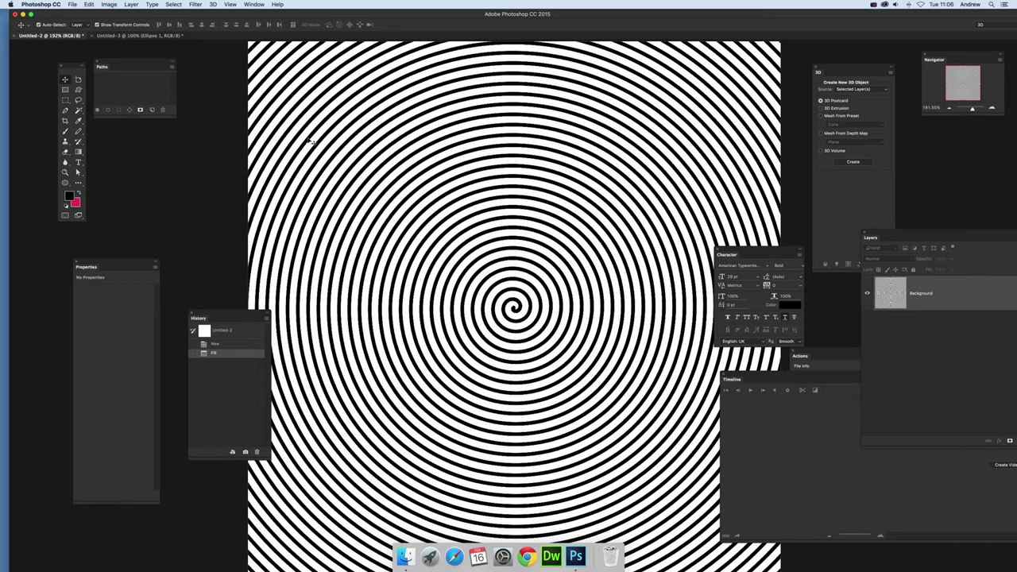
# Zoom out with the Navigator slider to view the whole spiral-filled canvas
pyautogui.moveTo(972, 110); pyautogui.dragTo(972, 111)
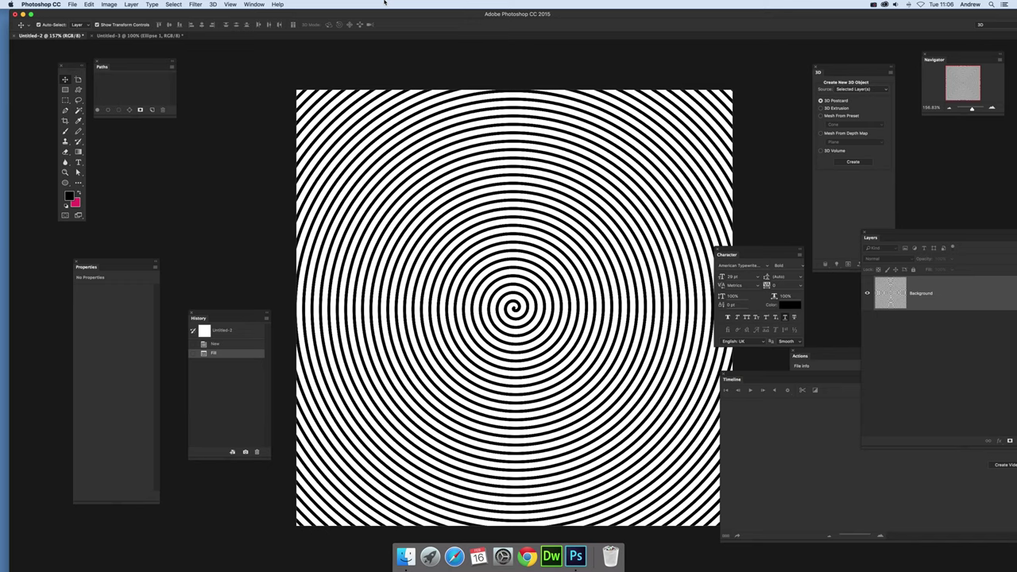
# Apply a Gaussian Blur of about 2.3 px radius to the spiral
pyautogui.click(195, 5)
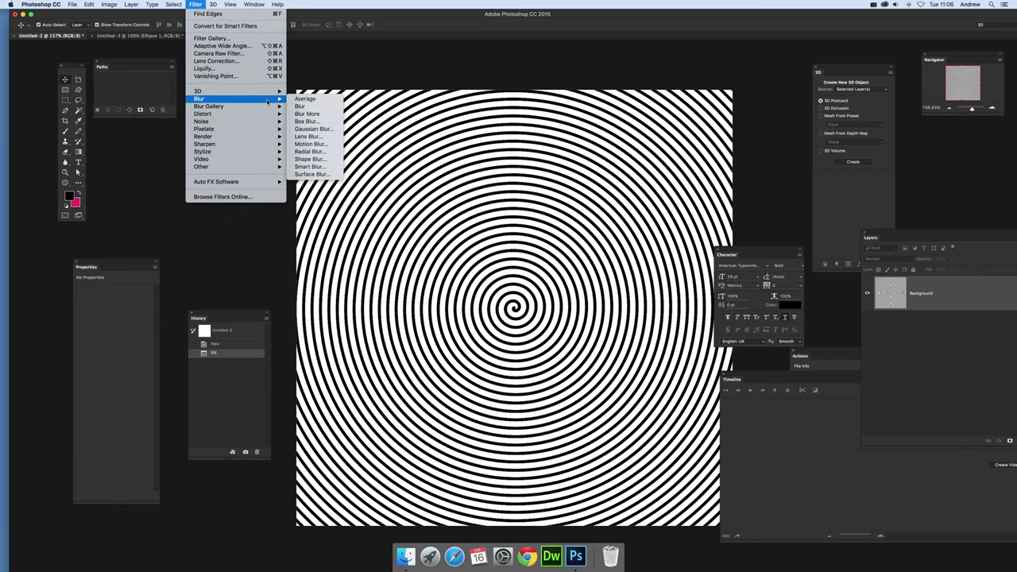
pyautogui.click(313, 129)
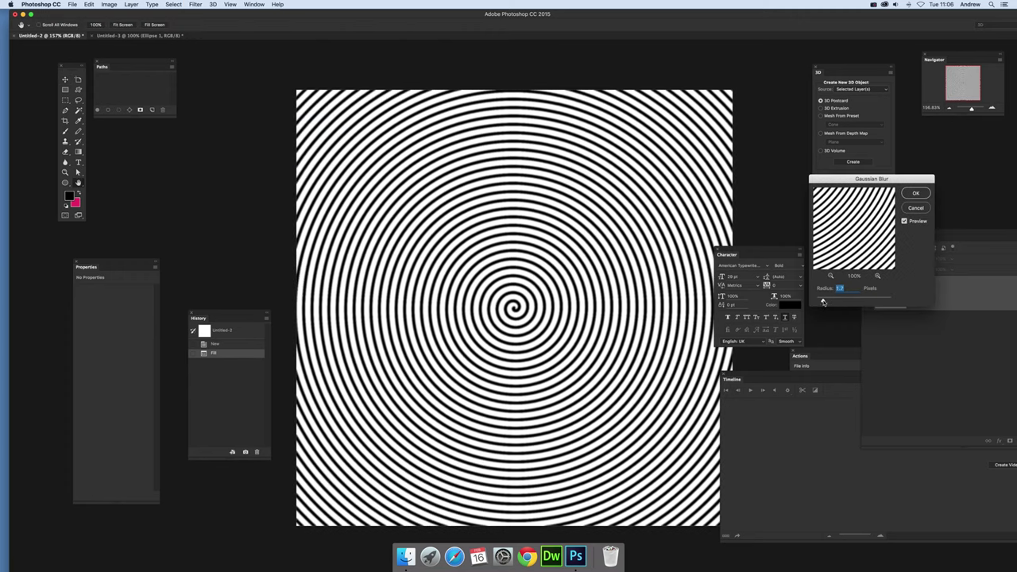
pyautogui.moveTo(823, 302); pyautogui.dragTo(825, 302)
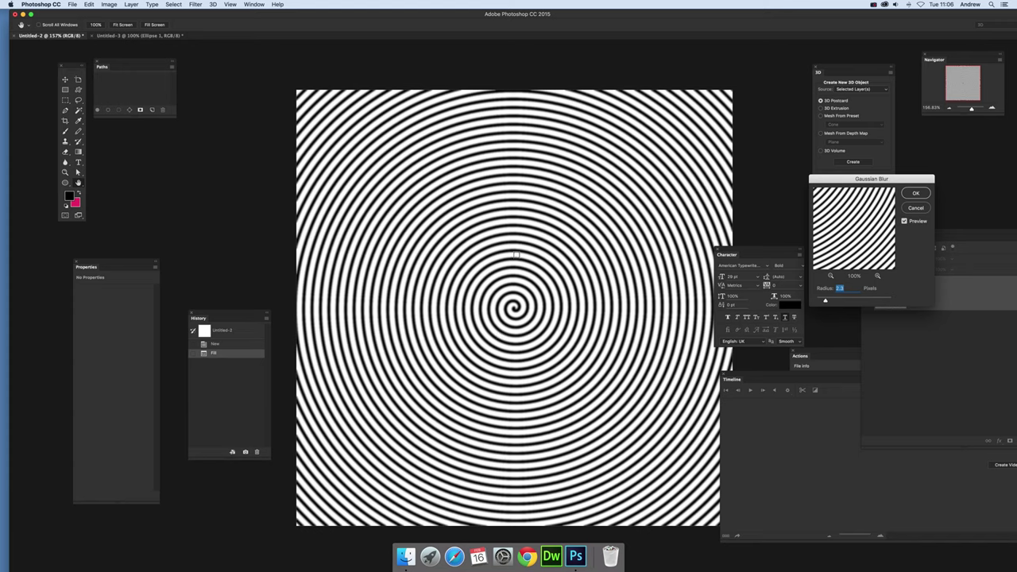
pyautogui.click(915, 193)
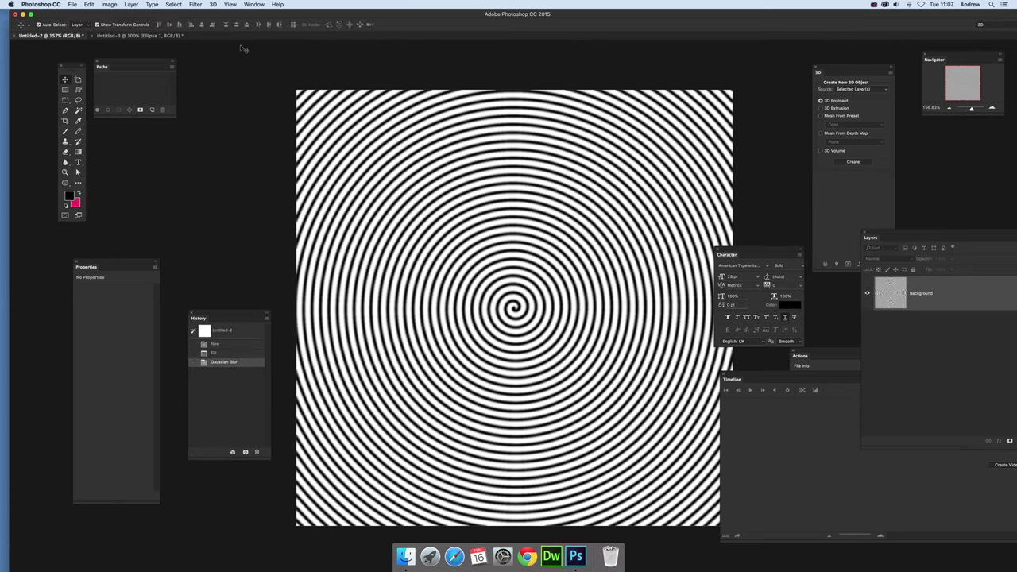
# Apply HDR Toning with a steep contrast curve, wider glow radius, strength 2.07 and darker gamma
pyautogui.click(114, 5)
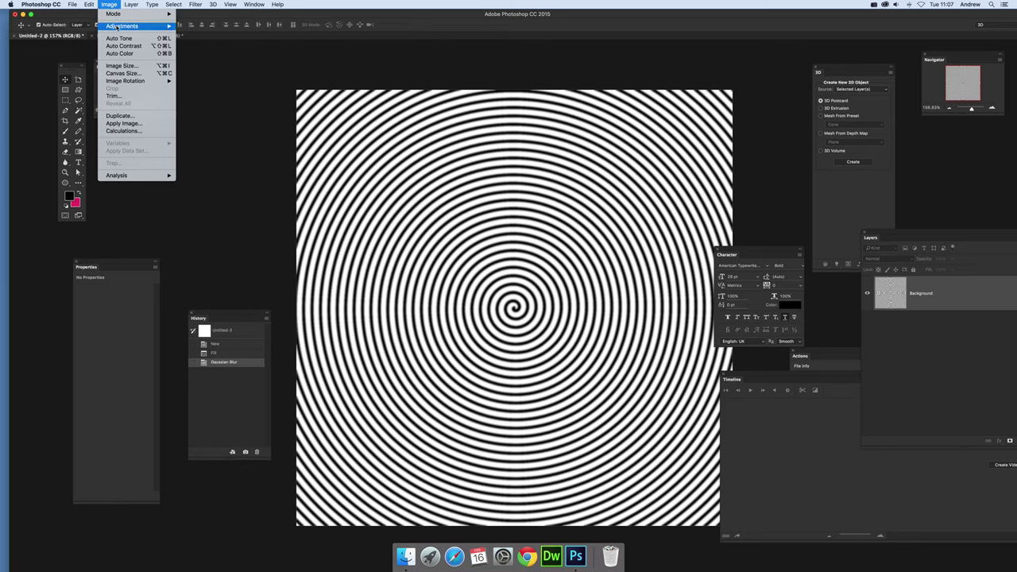
pyautogui.moveTo(127, 25)
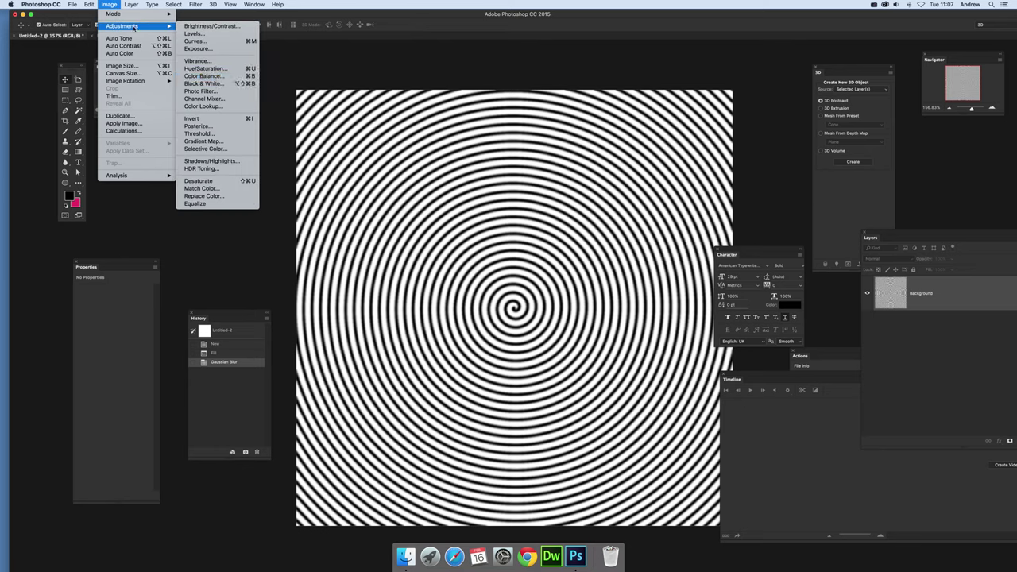
pyautogui.click(225, 170)
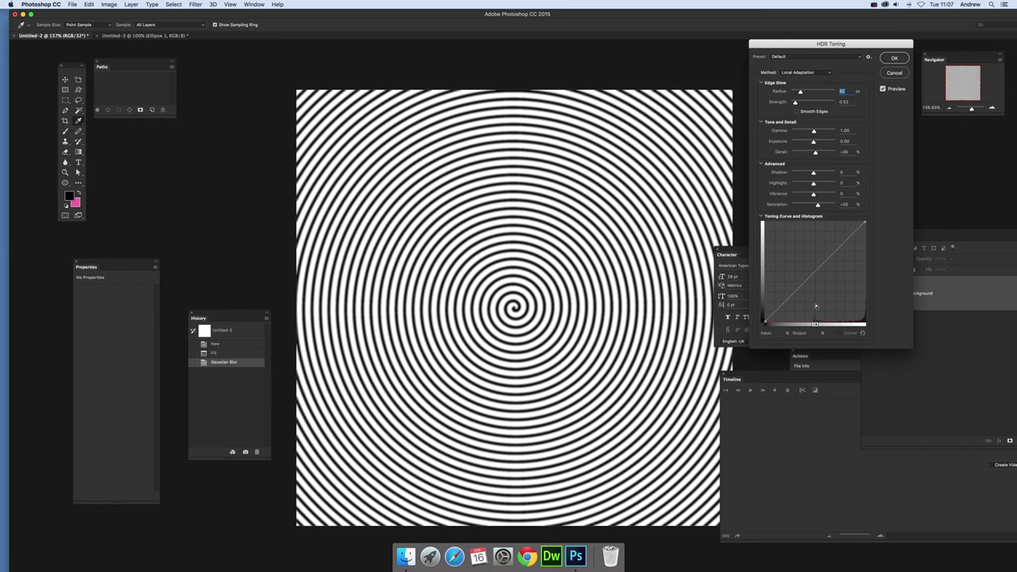
pyautogui.moveTo(800, 286); pyautogui.dragTo(793, 263)
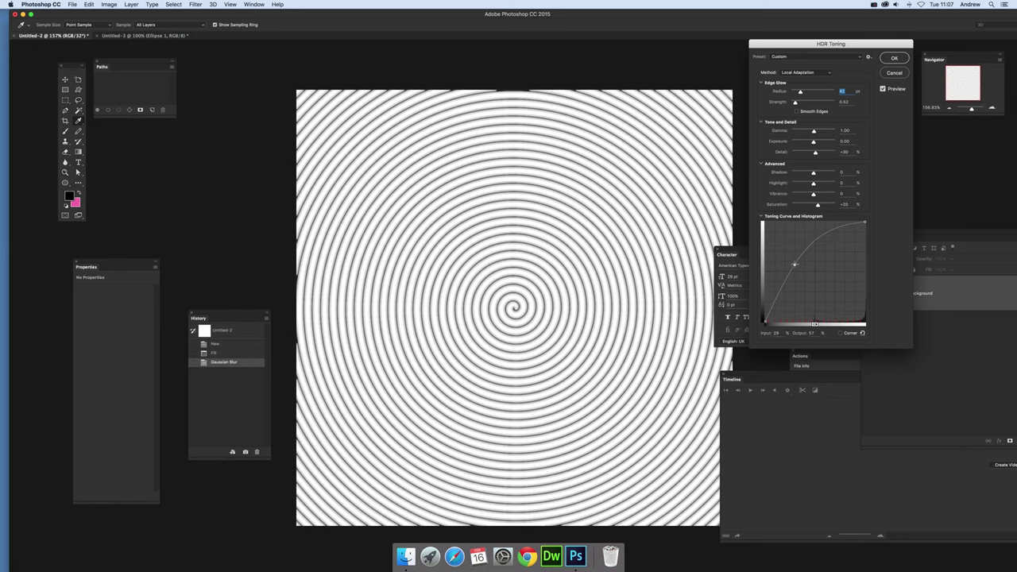
pyautogui.moveTo(794, 263); pyautogui.dragTo(830, 259)
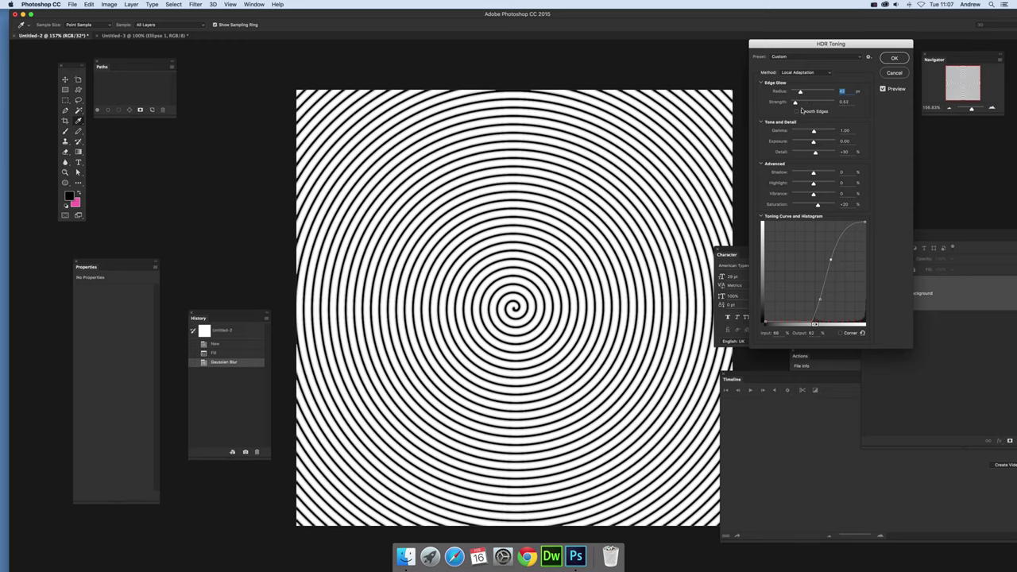
pyautogui.moveTo(809, 93); pyautogui.dragTo(814, 93)
pyautogui.click(810, 103)
pyautogui.click(798, 132)
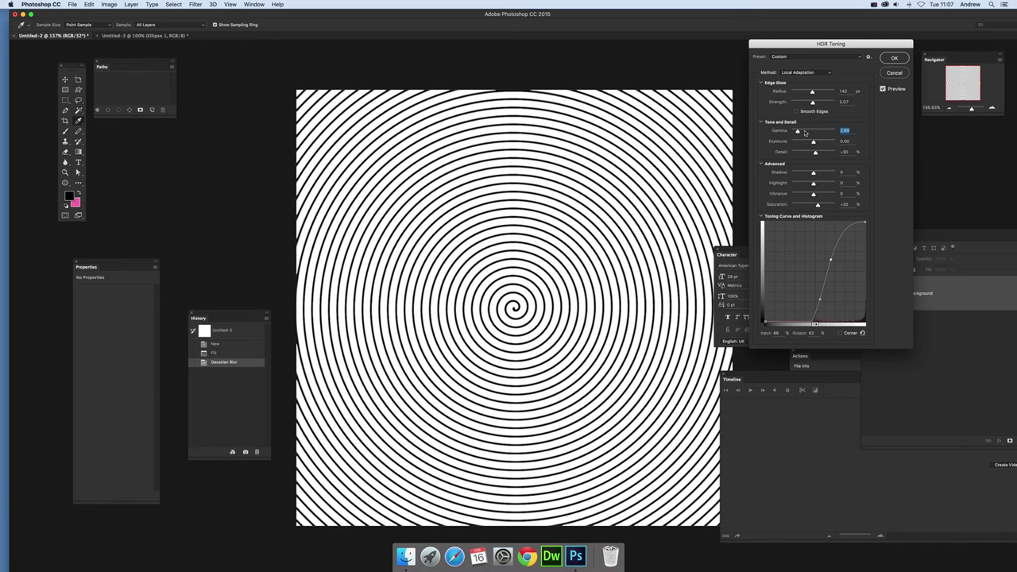
pyautogui.click(804, 132)
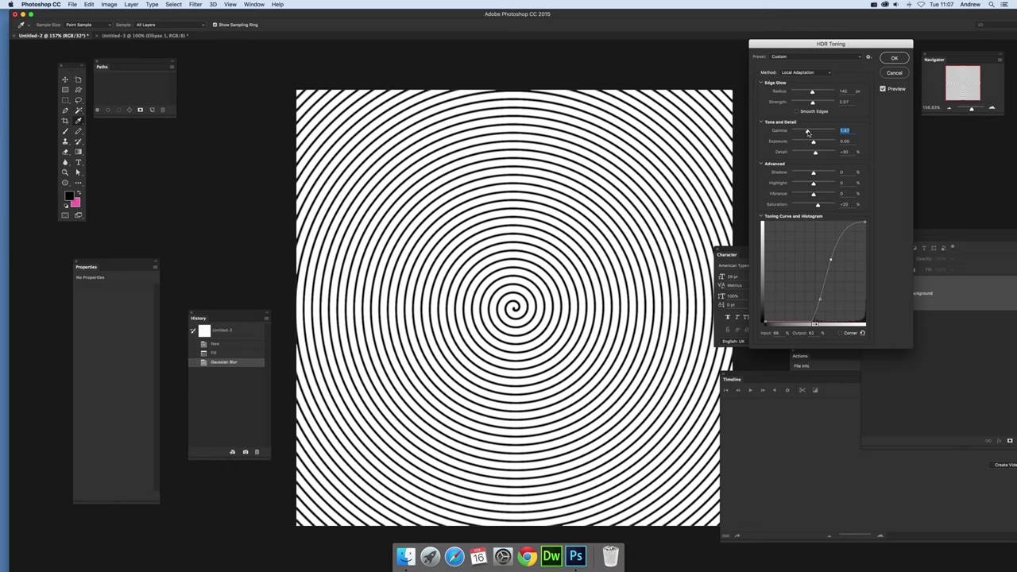
pyautogui.click(884, 60)
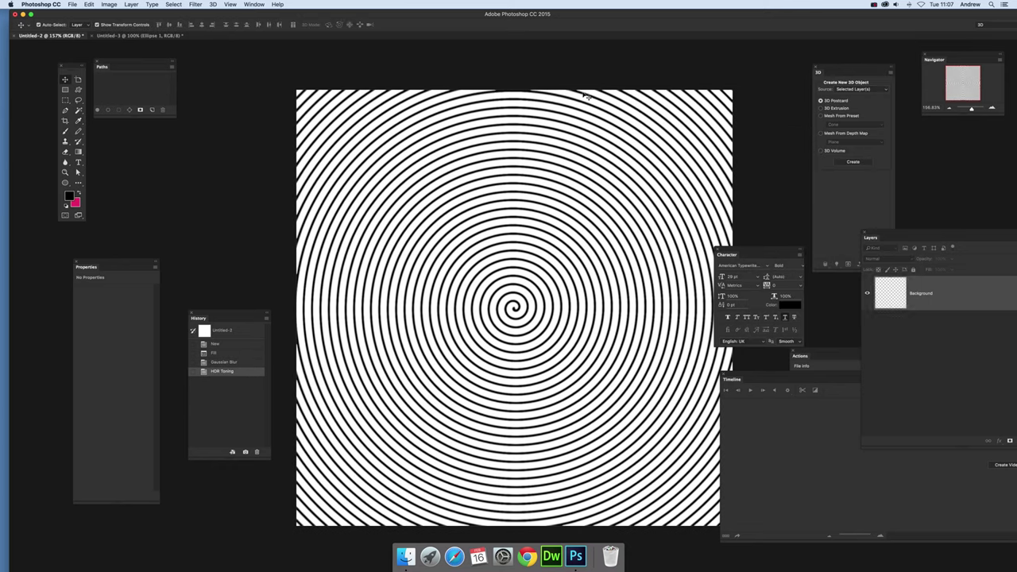
# Apply Oil Paint with Stylization 1.5, Cleanliness 10, Scale 5.7 and Bristle Detail 3.9
pyautogui.click(195, 5)
pyautogui.moveTo(238, 150)
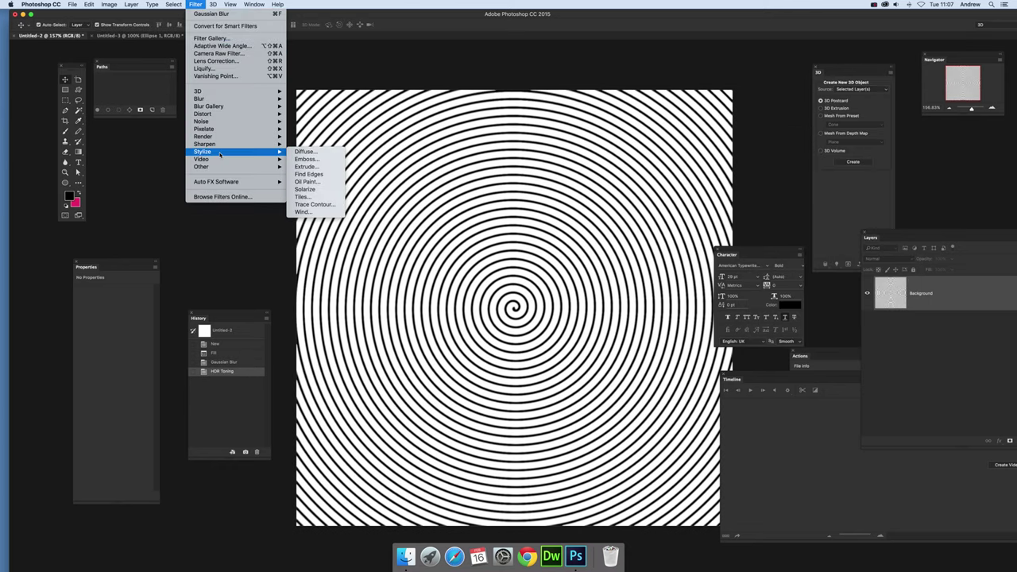
pyautogui.click(334, 187)
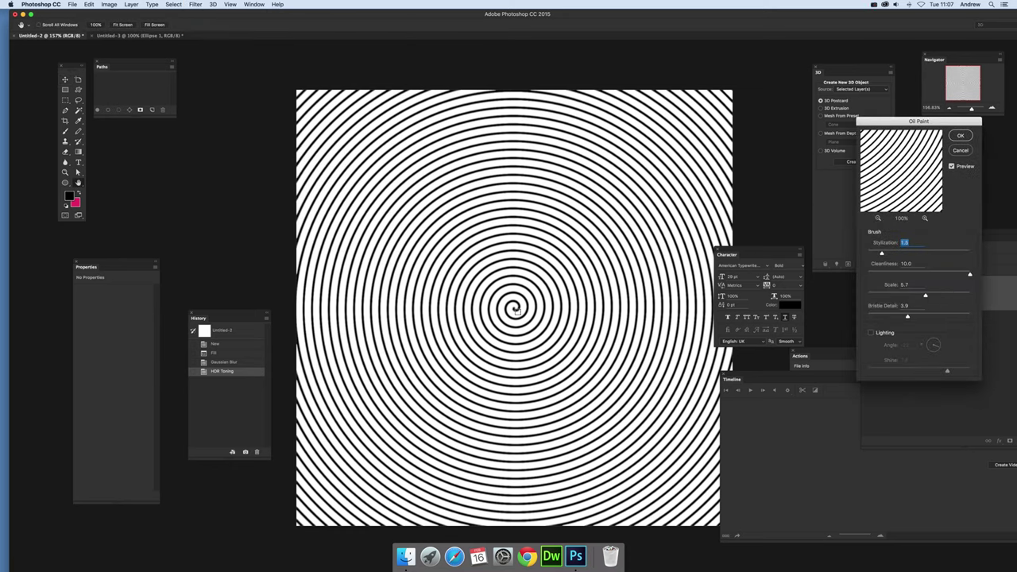
pyautogui.click(960, 136)
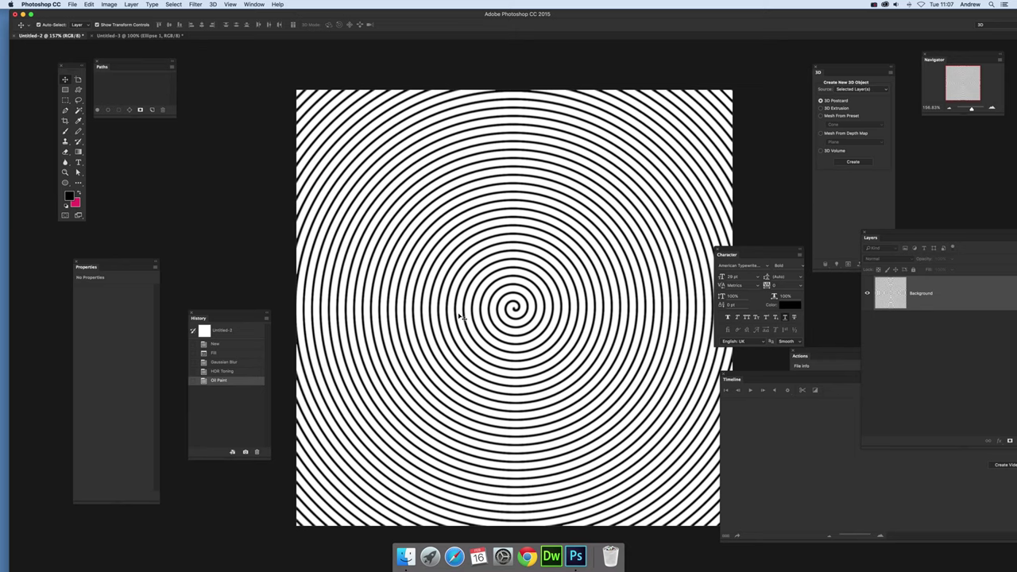
# Duplicate the spiral layer as 'Background copy'
pyautogui.click(132, 4)
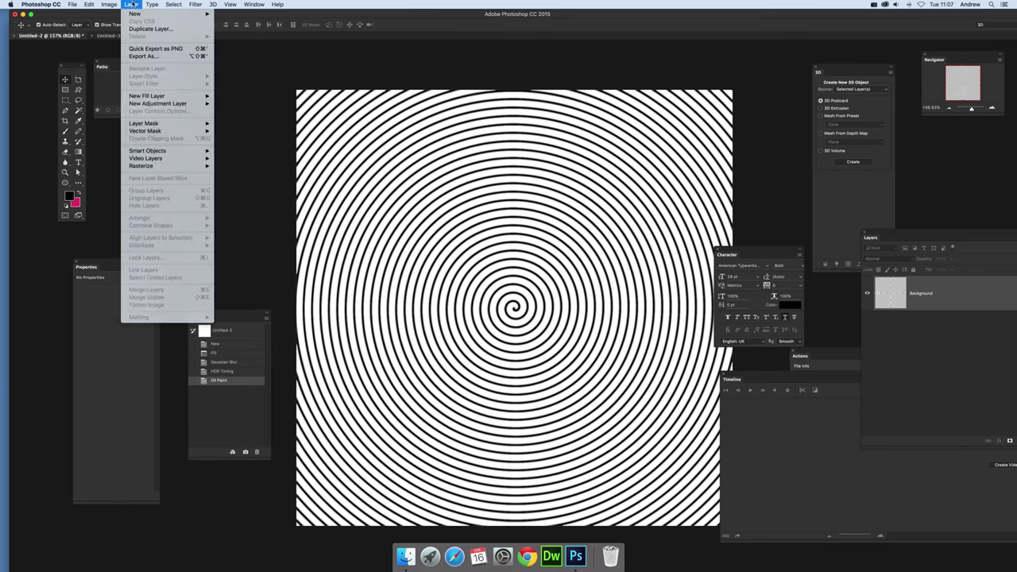
pyautogui.click(141, 29)
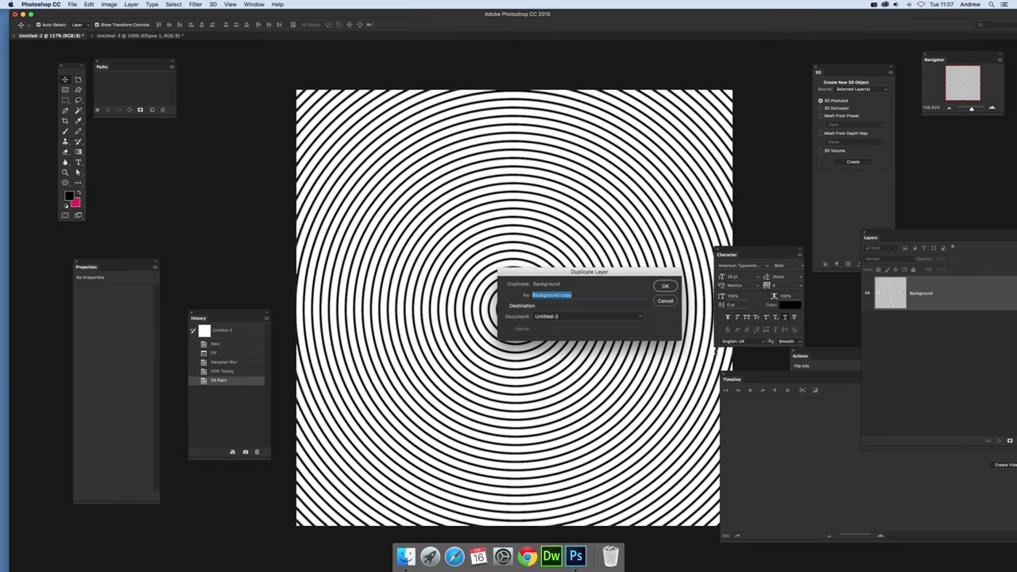
pyautogui.click(666, 287)
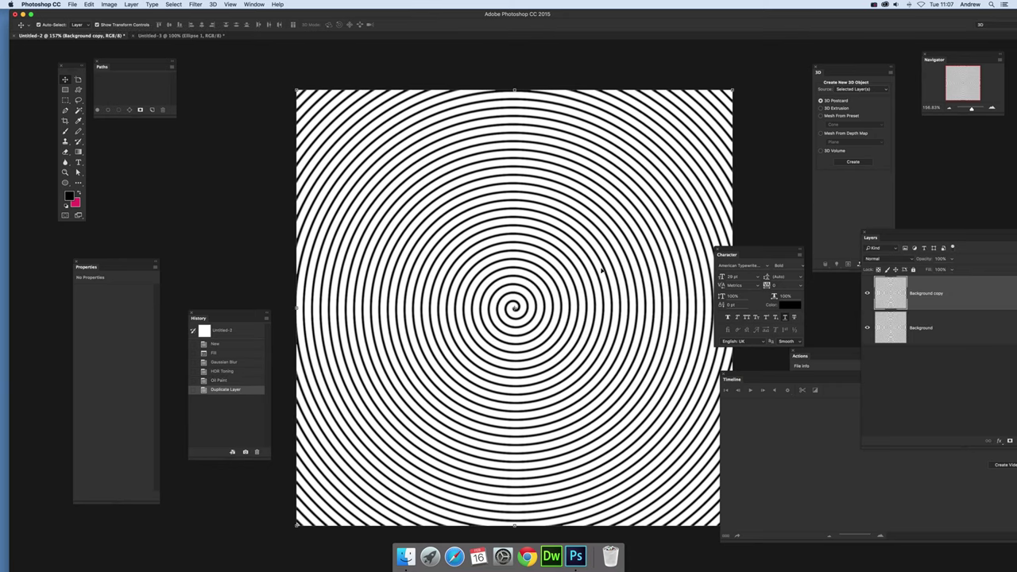
# Shift the copy up and left and scale it up to about 174%
pyautogui.moveTo(496, 205); pyautogui.dragTo(435, 162)
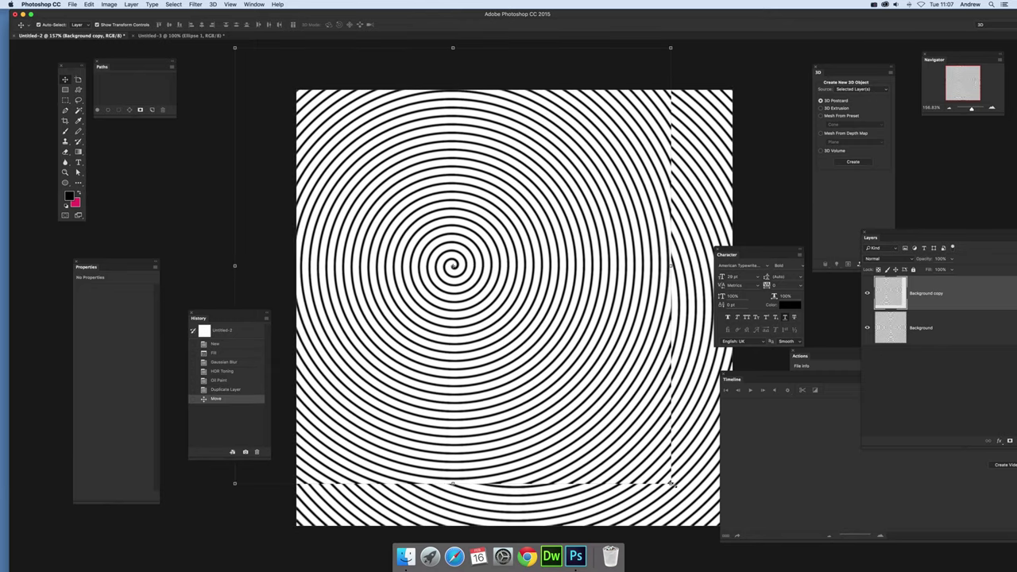
pyautogui.moveTo(672, 483); pyautogui.dragTo(779, 569)
pyautogui.press('Return')
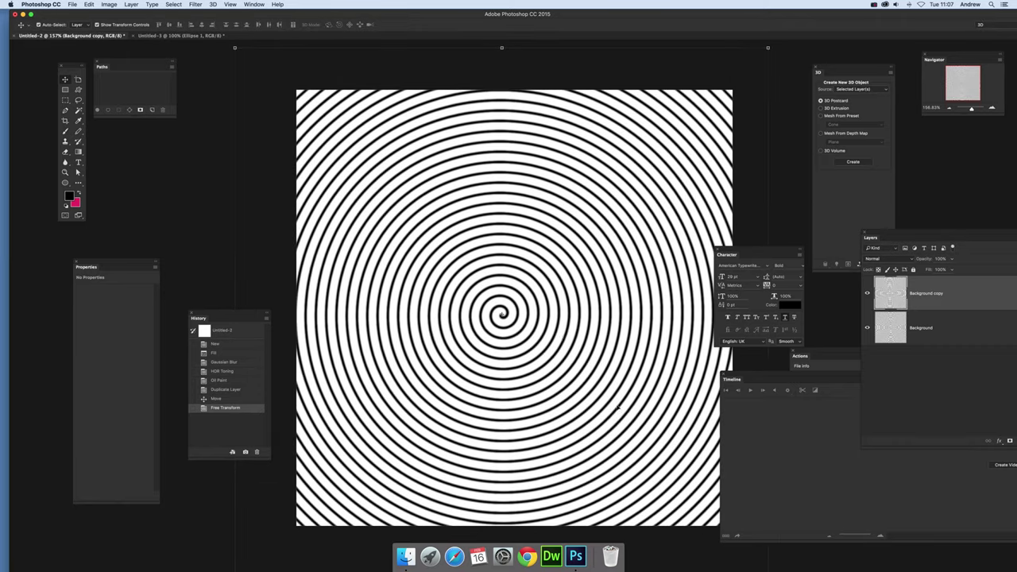
# Set the copy to Darken and nudge it, then switch to Multiply and finally Difference
pyautogui.click(883, 260)
pyautogui.click(879, 278)
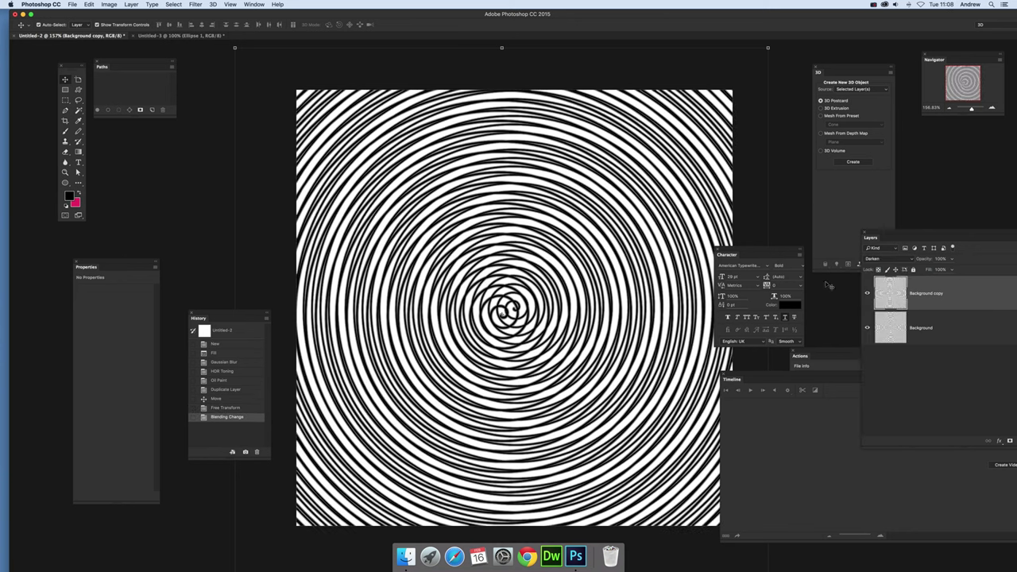
pyautogui.moveTo(560, 331)
pyautogui.mouseDown()
pyautogui.moveTo(548, 294)
pyautogui.moveTo(560, 280)
pyautogui.moveTo(552, 344)
pyautogui.mouseUp()
pyautogui.click(884, 259)
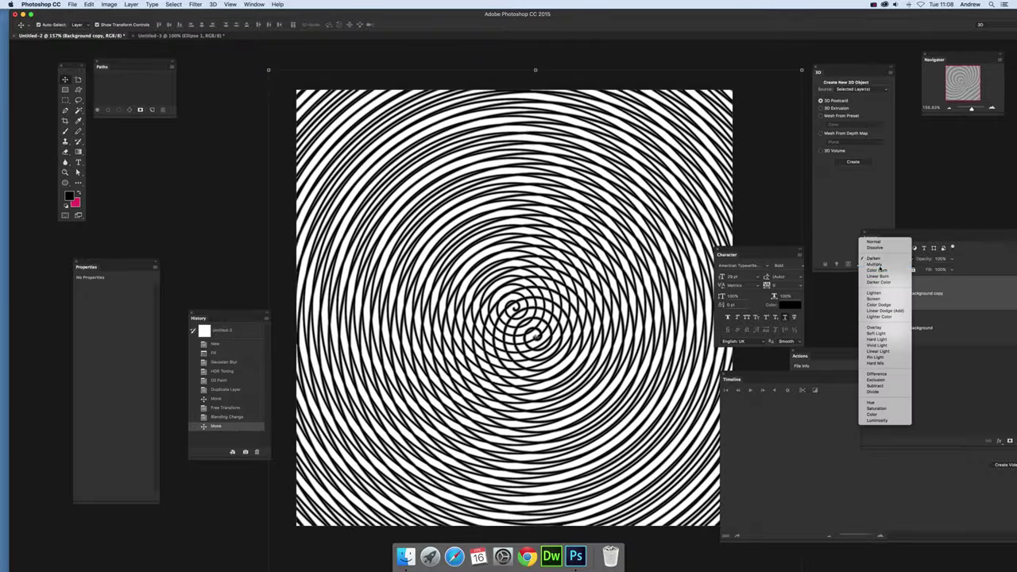
pyautogui.click(890, 271)
pyautogui.click(883, 259)
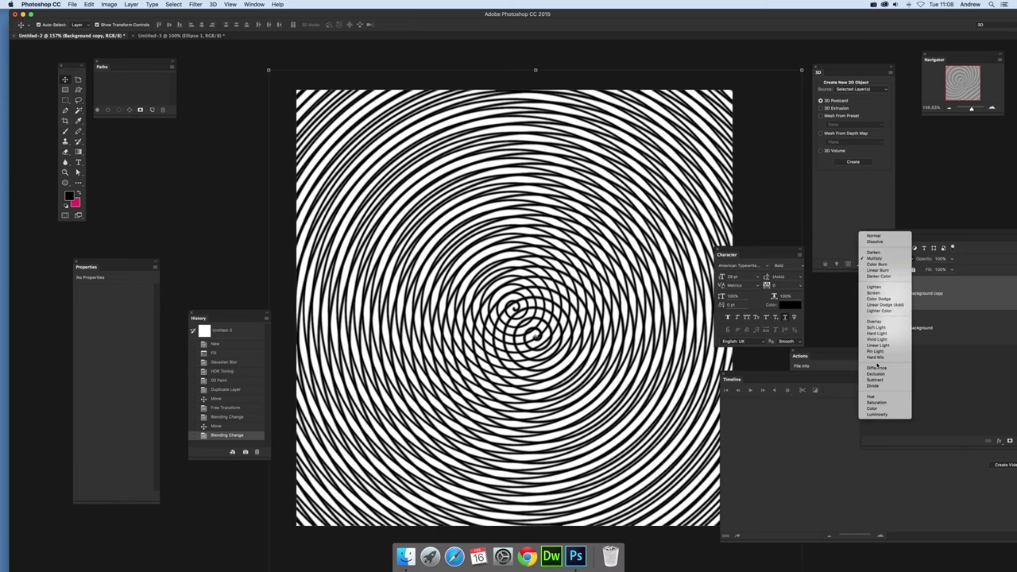
pyautogui.click(874, 368)
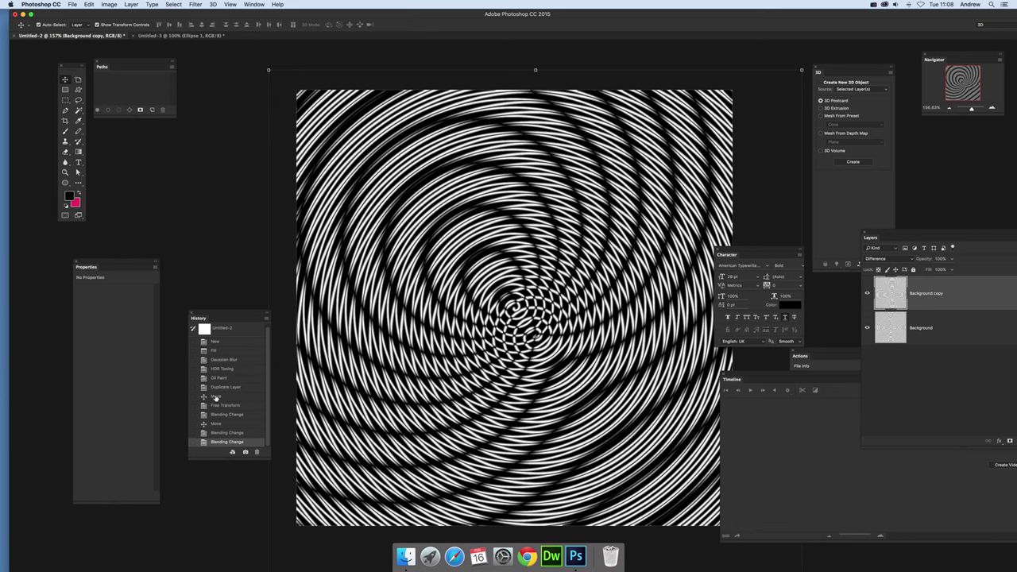
# Revert History past the Multiply, Darken and resize states to Duplicate Layer, then flatten the image
pyautogui.click(224, 431)
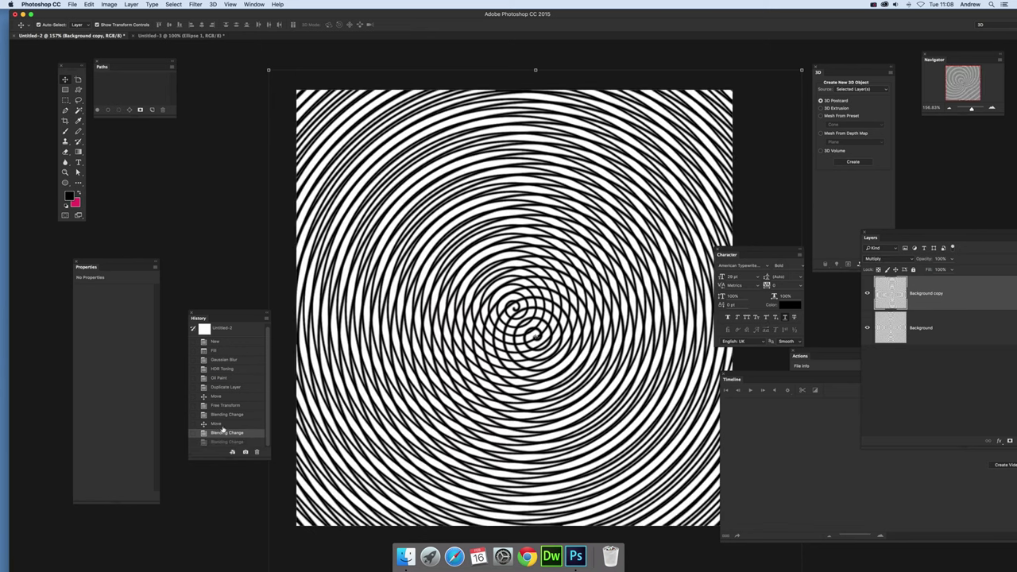
pyautogui.click(224, 416)
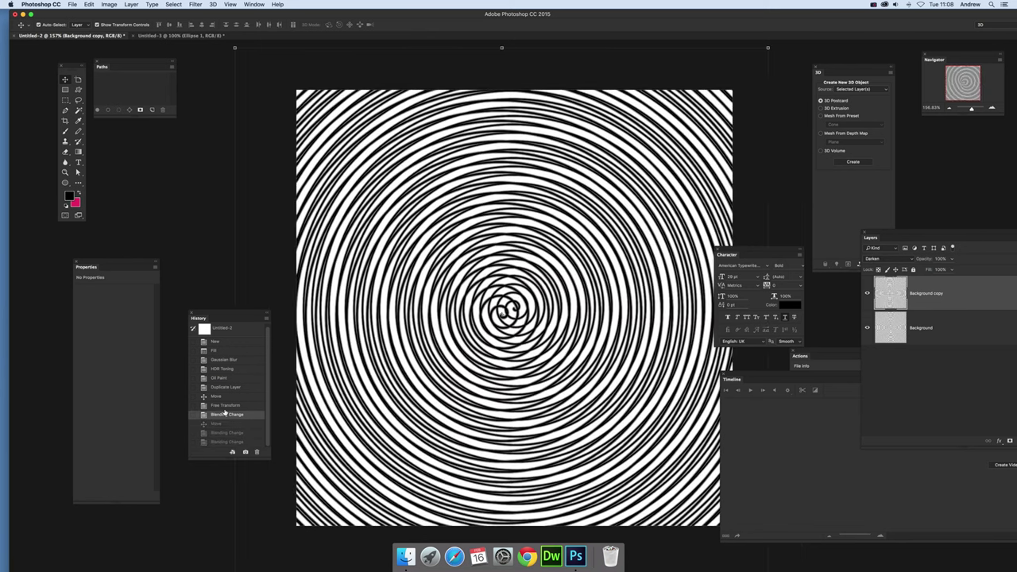
pyautogui.click(225, 405)
pyautogui.click(223, 397)
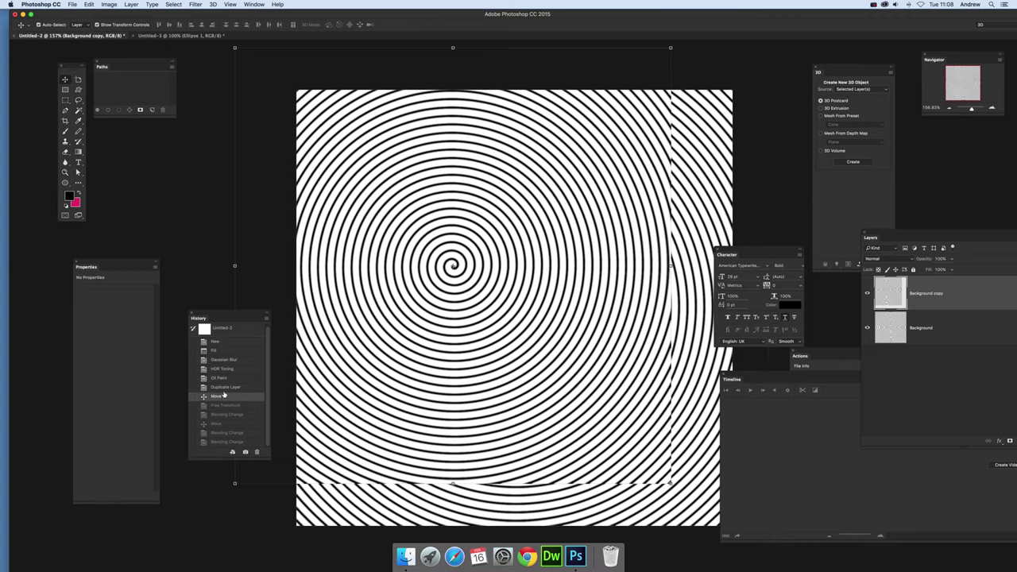
pyautogui.click(224, 387)
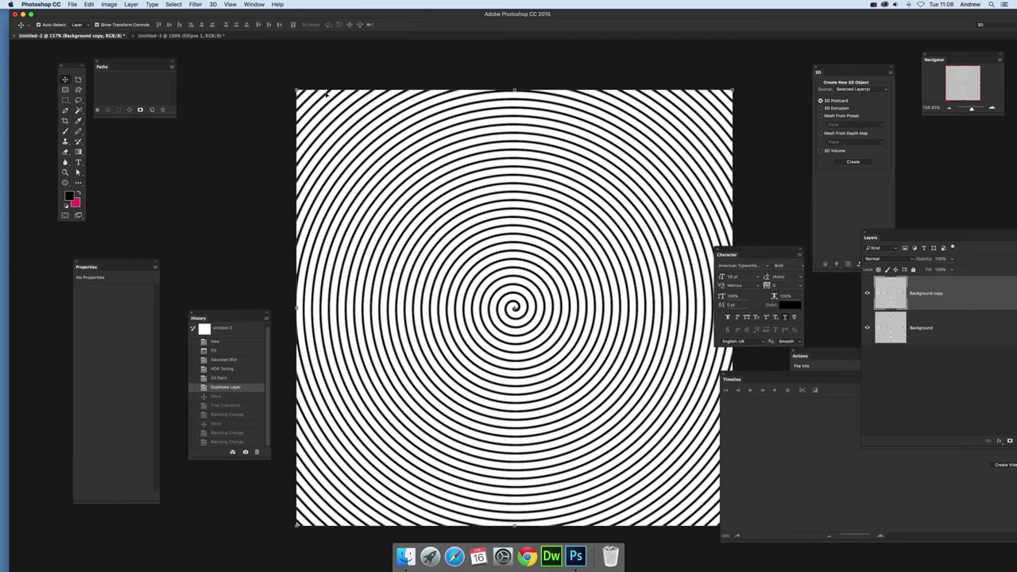
pyautogui.click(130, 5)
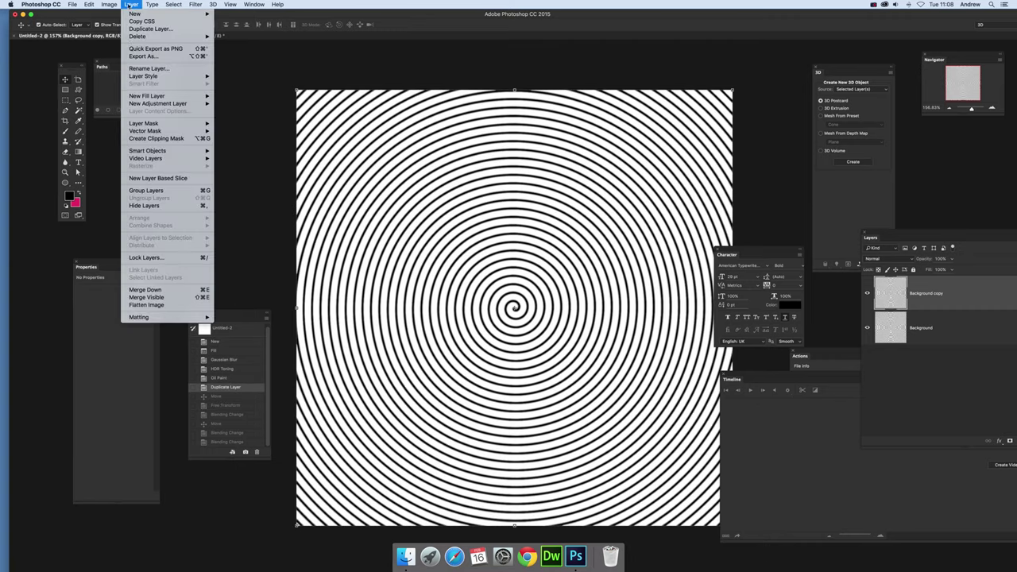
pyautogui.click(146, 304)
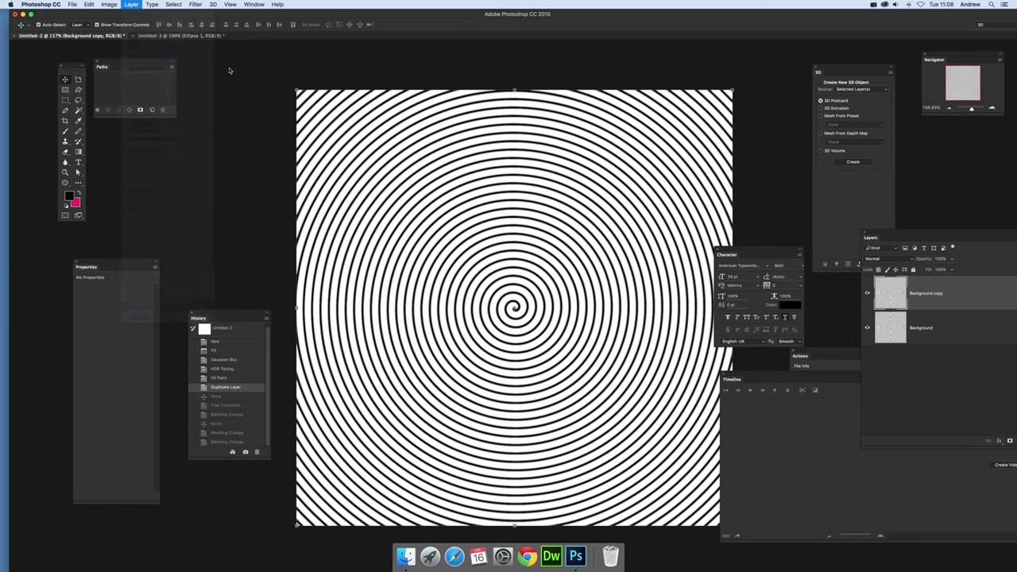
# Duplicate the flattened spiral as a Background copy layer
pyautogui.click(195, 5)
pyautogui.moveTo(217, 116)
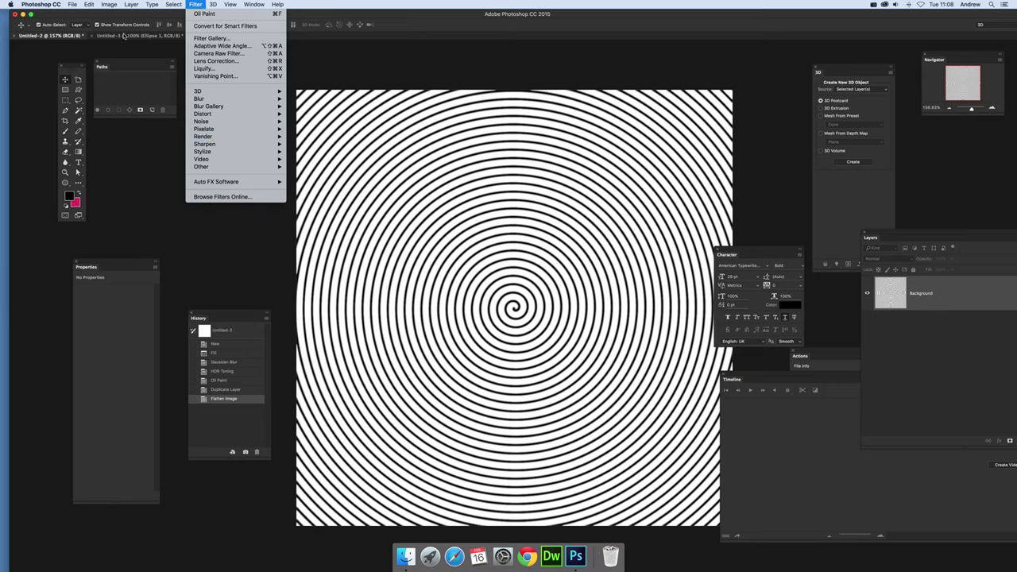
pyautogui.moveTo(126, 5)
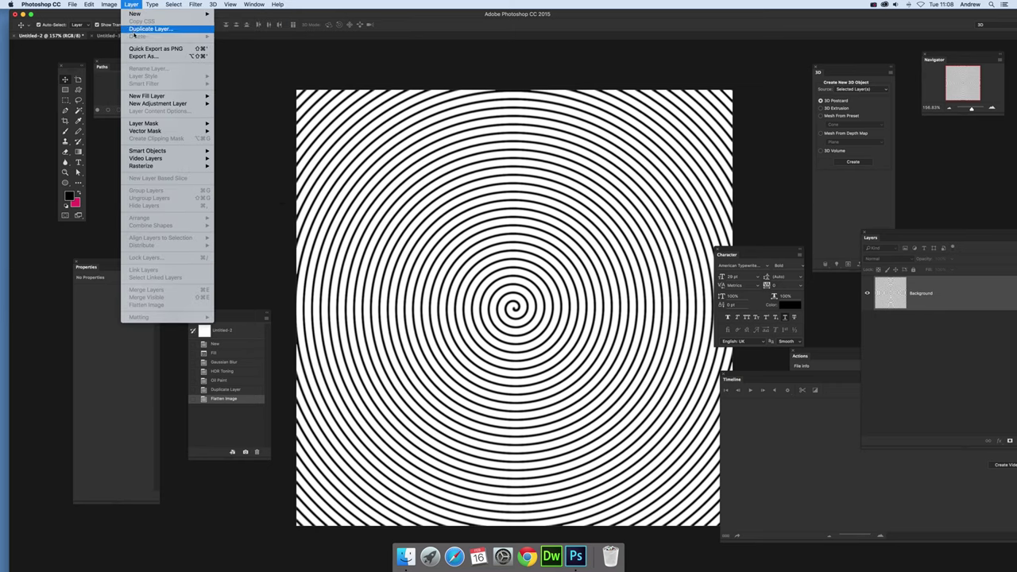
pyautogui.click(134, 29)
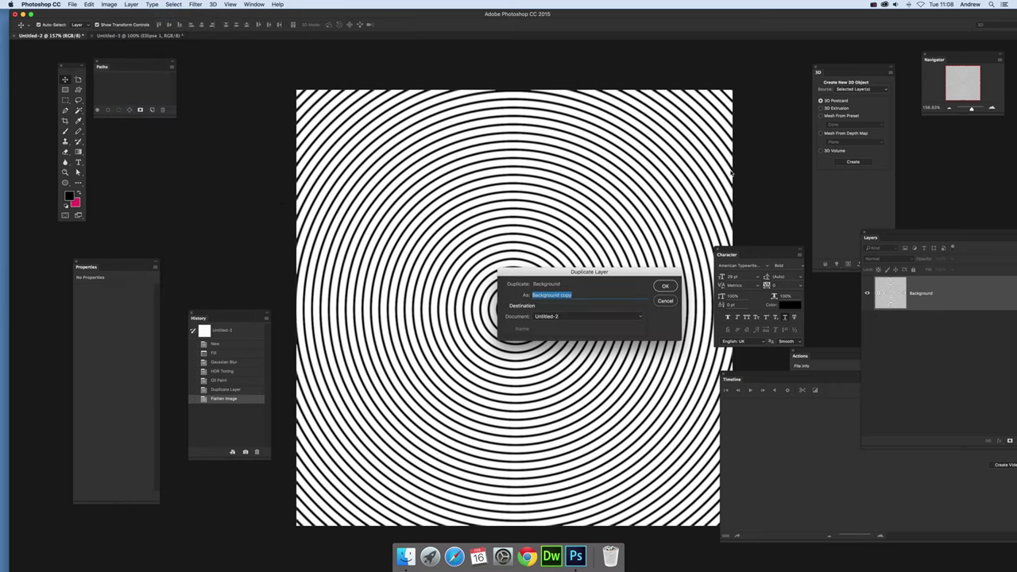
pyautogui.click(664, 286)
# Perspective-distort the Background copy so the spiral narrows into a funnel toward the left
pyautogui.click(89, 4)
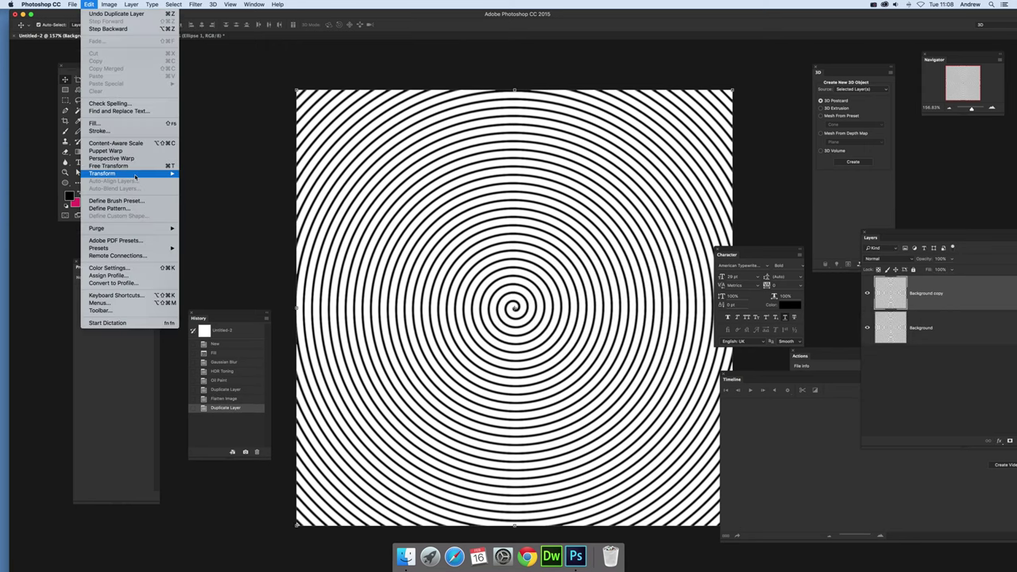
pyautogui.moveTo(135, 176)
pyautogui.click(238, 225)
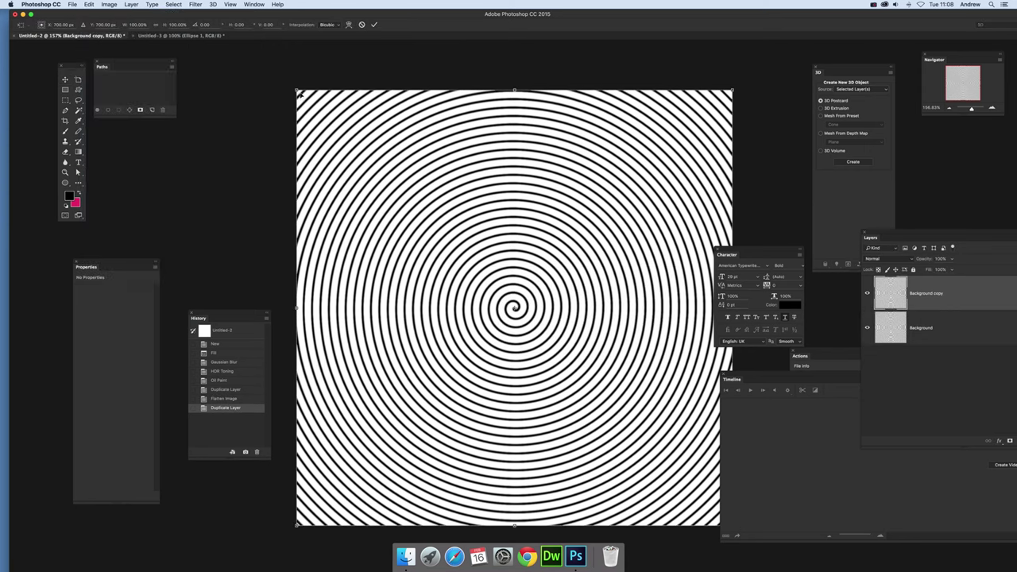
pyautogui.moveTo(298, 91); pyautogui.dragTo(303, 240)
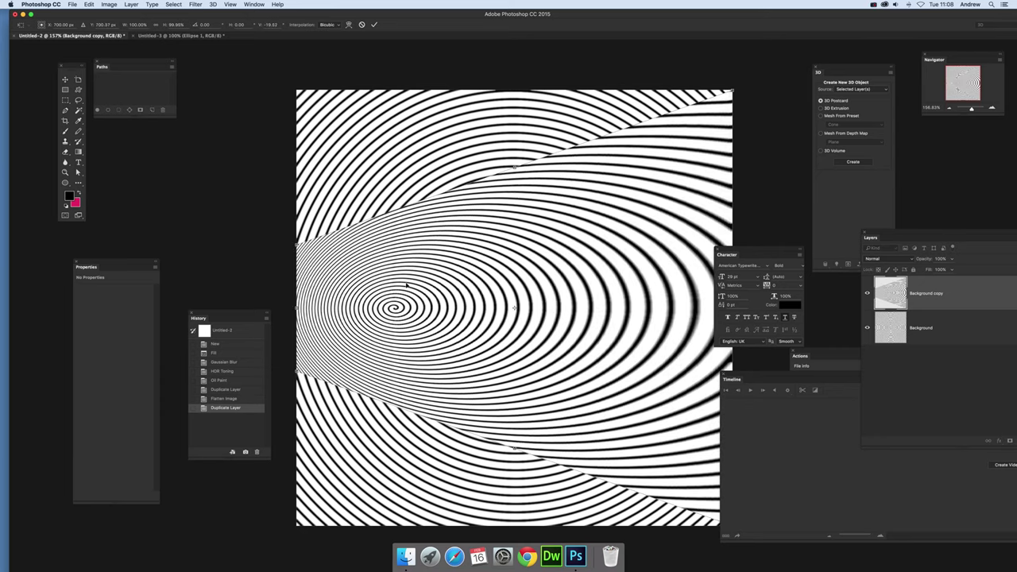
pyautogui.press('Return')
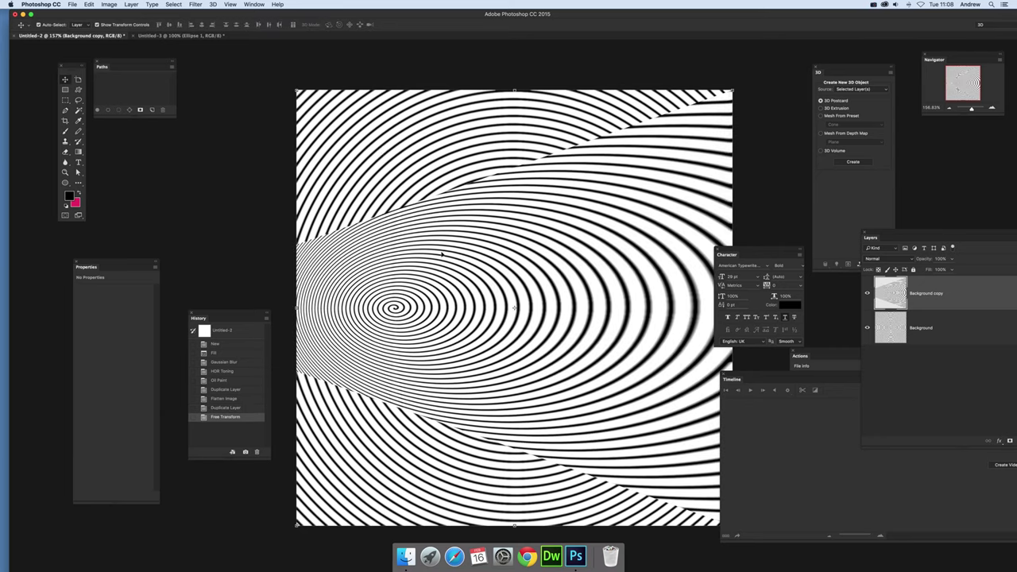